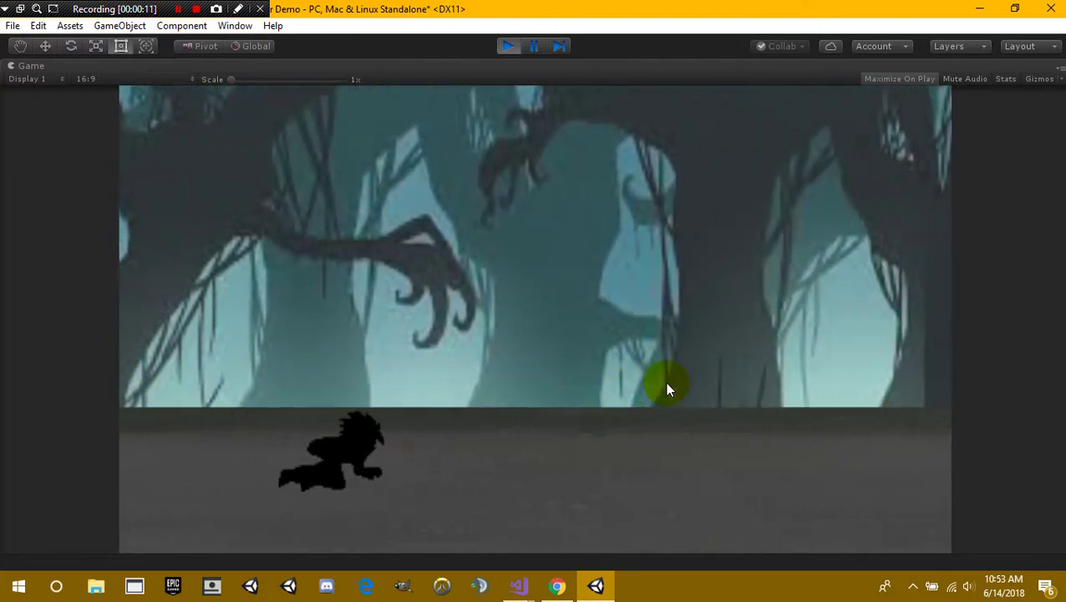
- Make the running character jump repeatedly while the game plays
key("space")
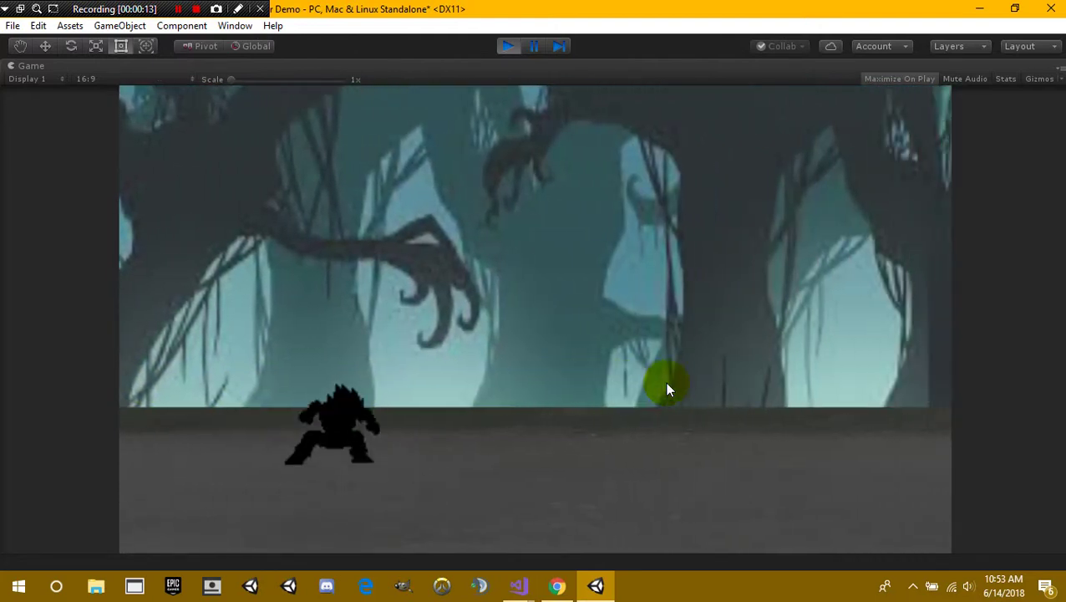
key("space")
key("space")
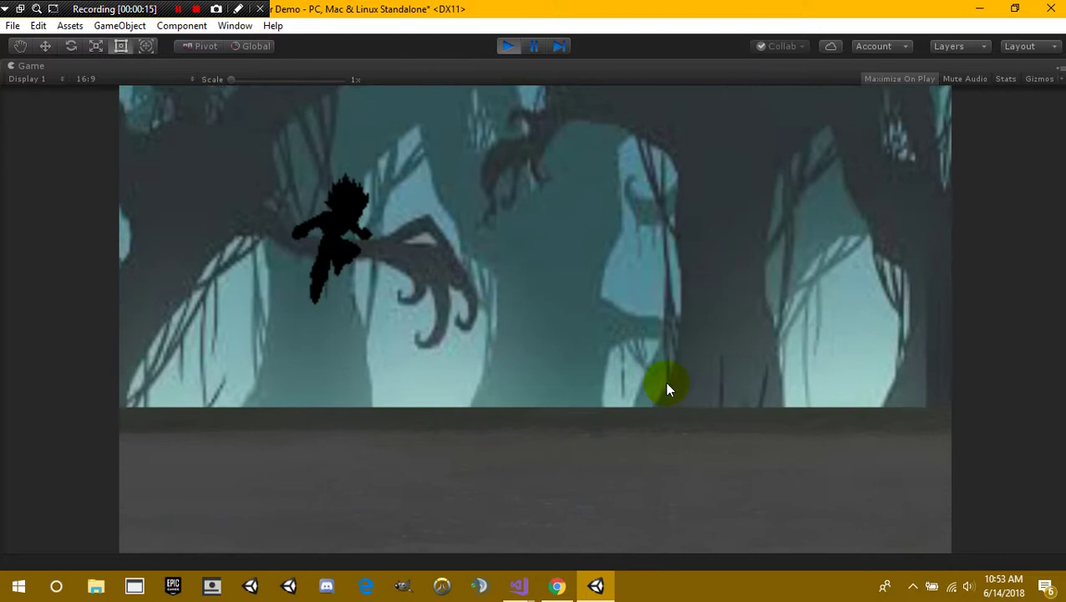
key("space")
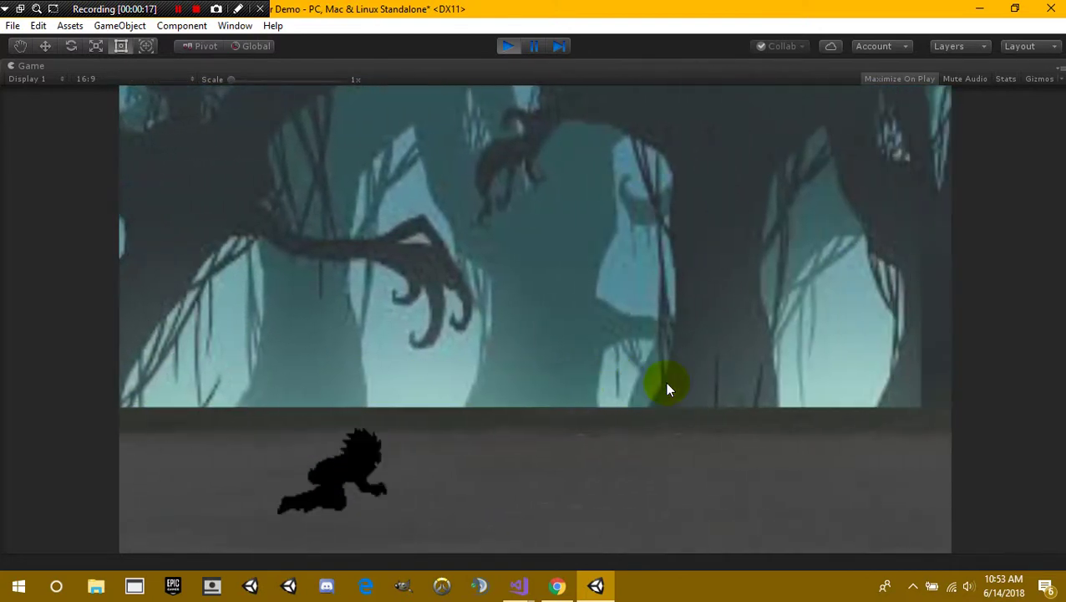
key("space")
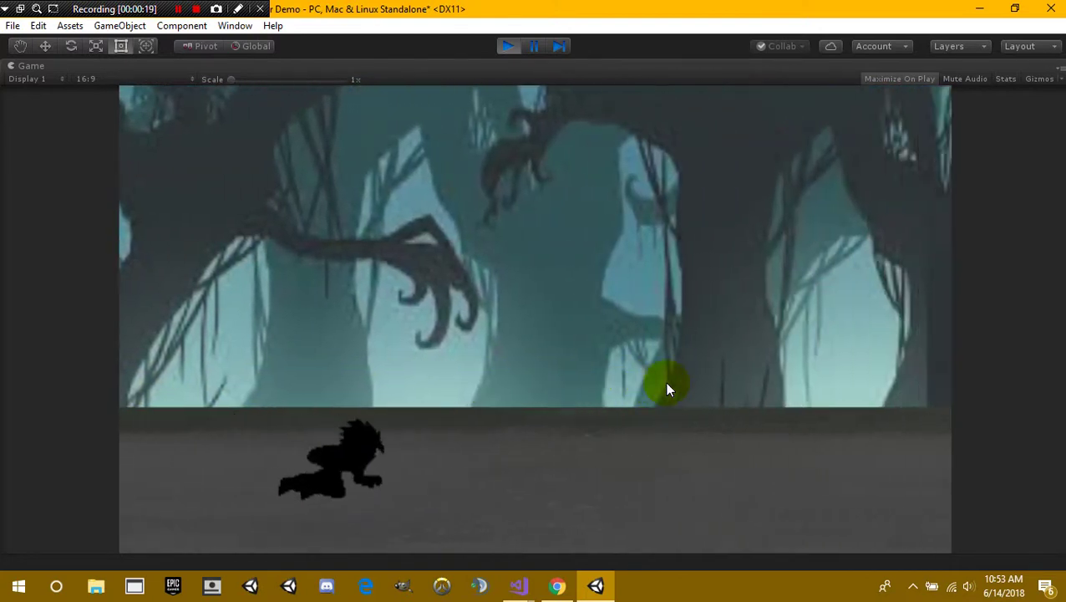
key("space")
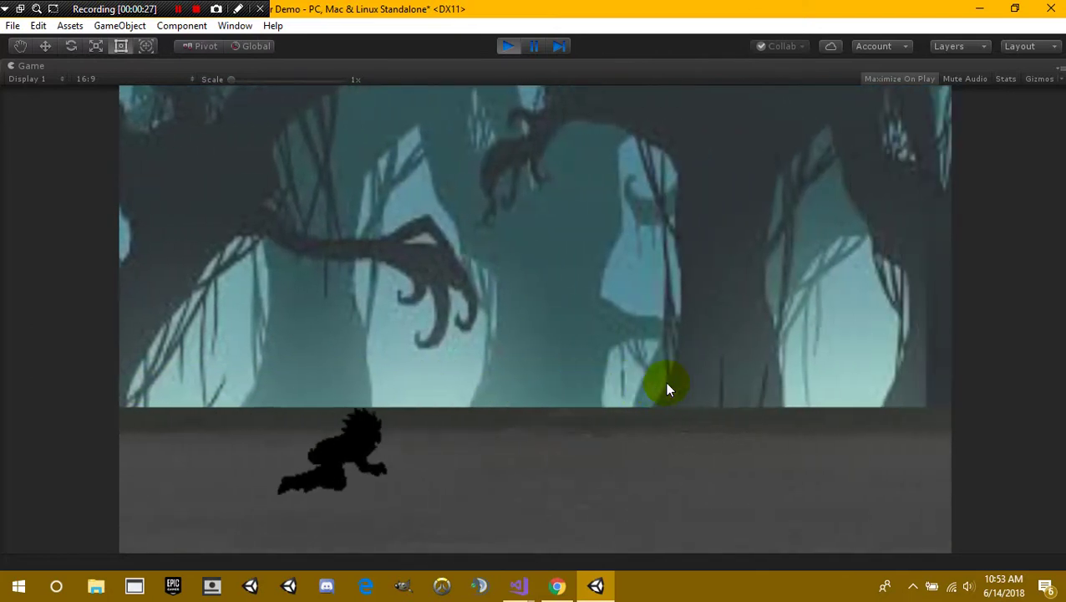
key("space")
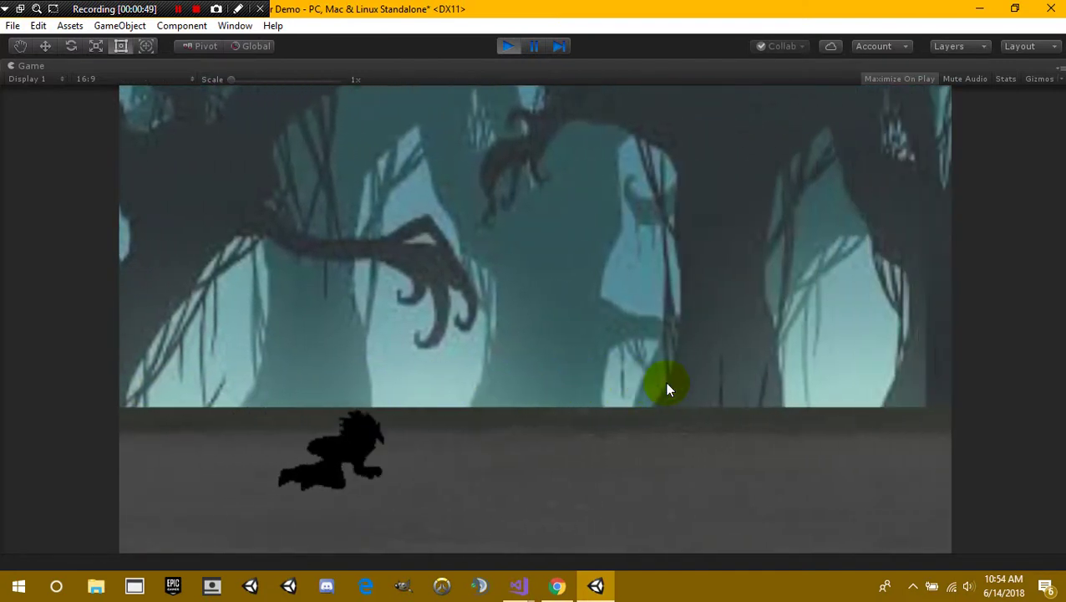
key("space")
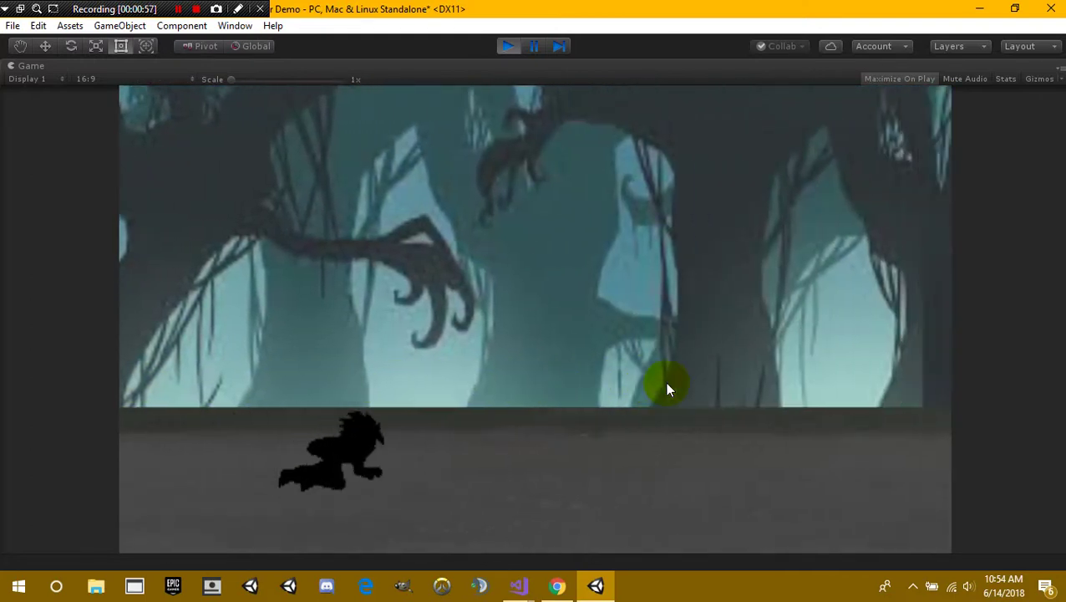
key("space")
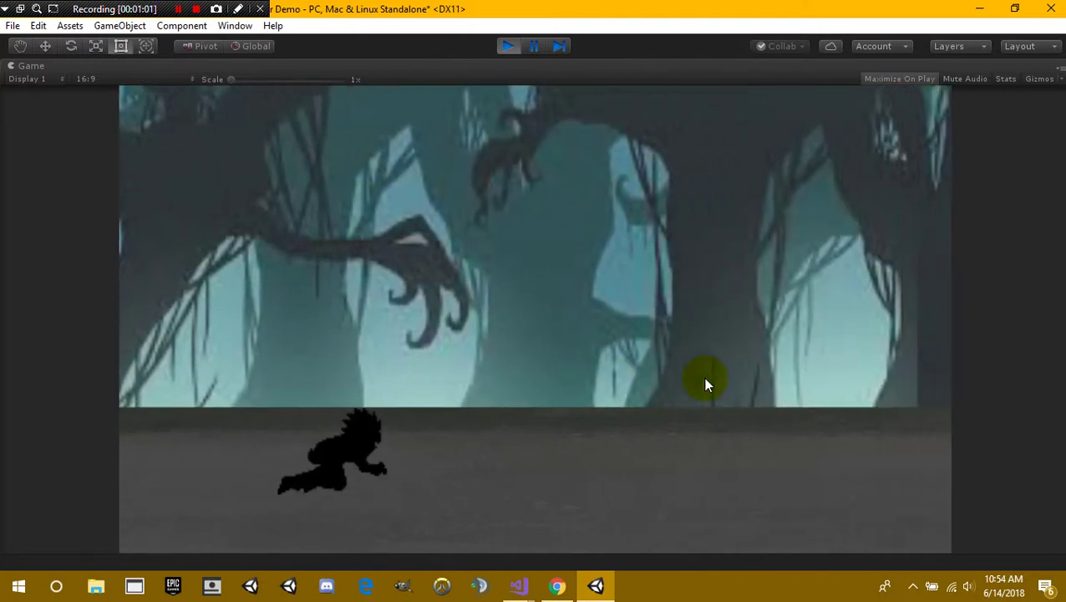
key("space")
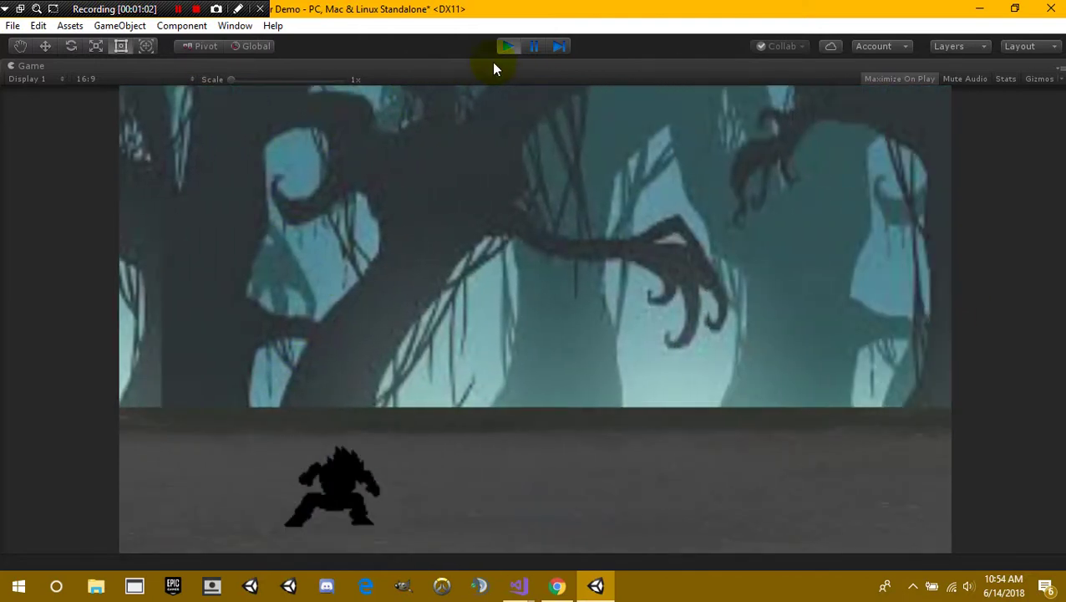
- Exit Play mode and frame the forest background in the Scene view
left_click(508, 46)
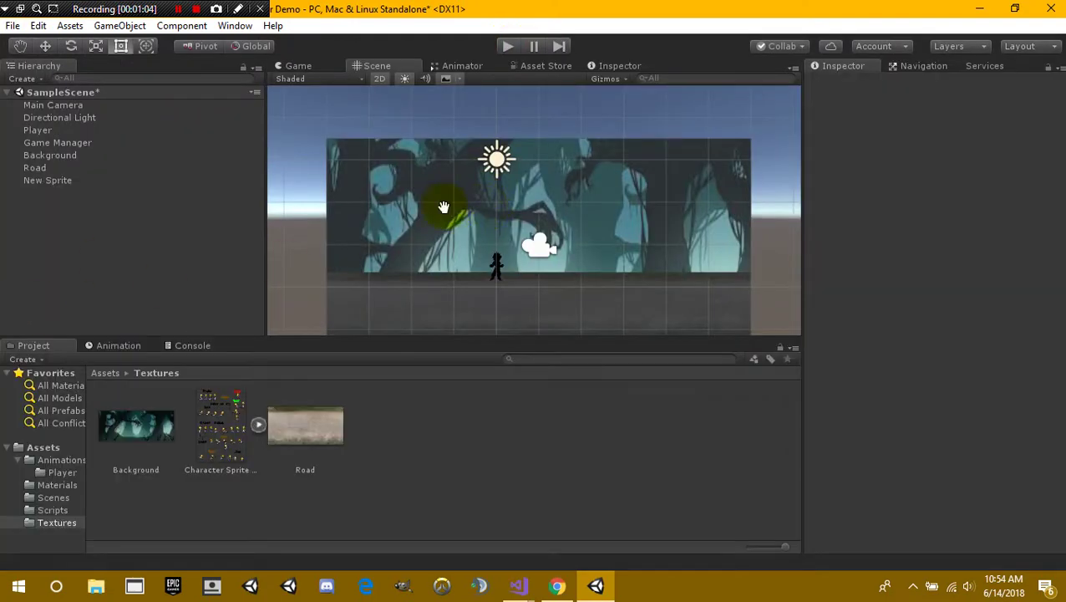
middle_click_drag(443, 206, 432, 243)
scroll(432, 242, "up", 5)
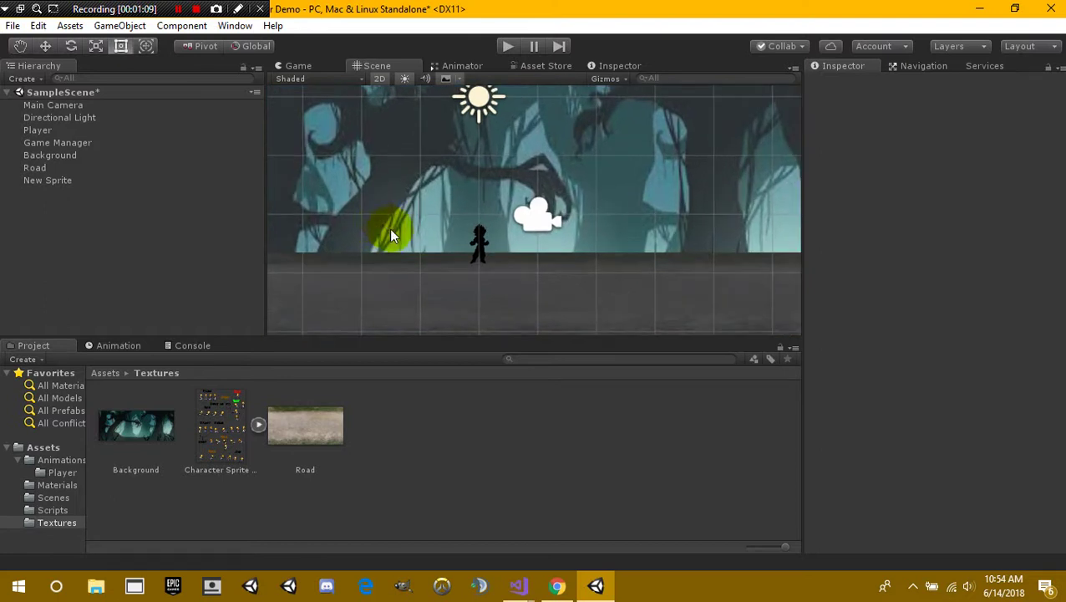
middle_click_drag(390, 228, 349, 215)
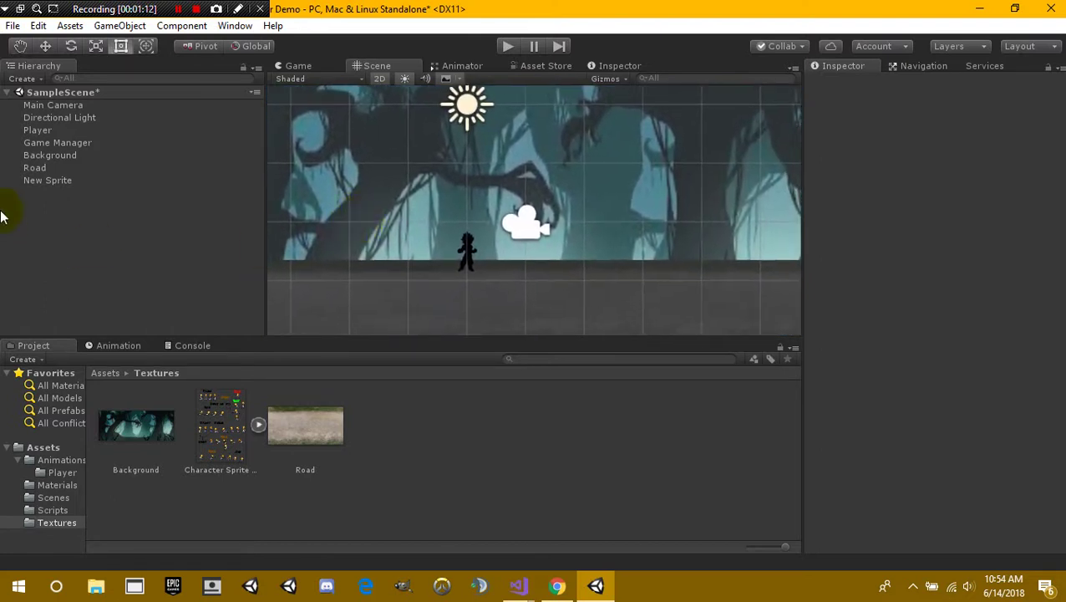
- Inspect Game Manager, Background and Road, recentring the background and road in view
left_click(85, 145)
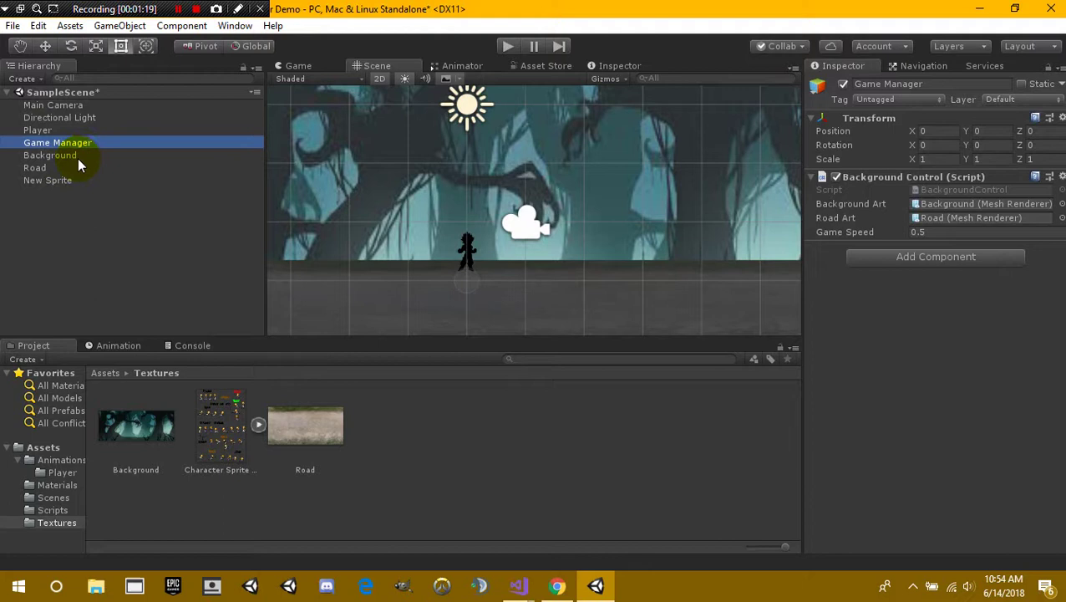
left_click(78, 157)
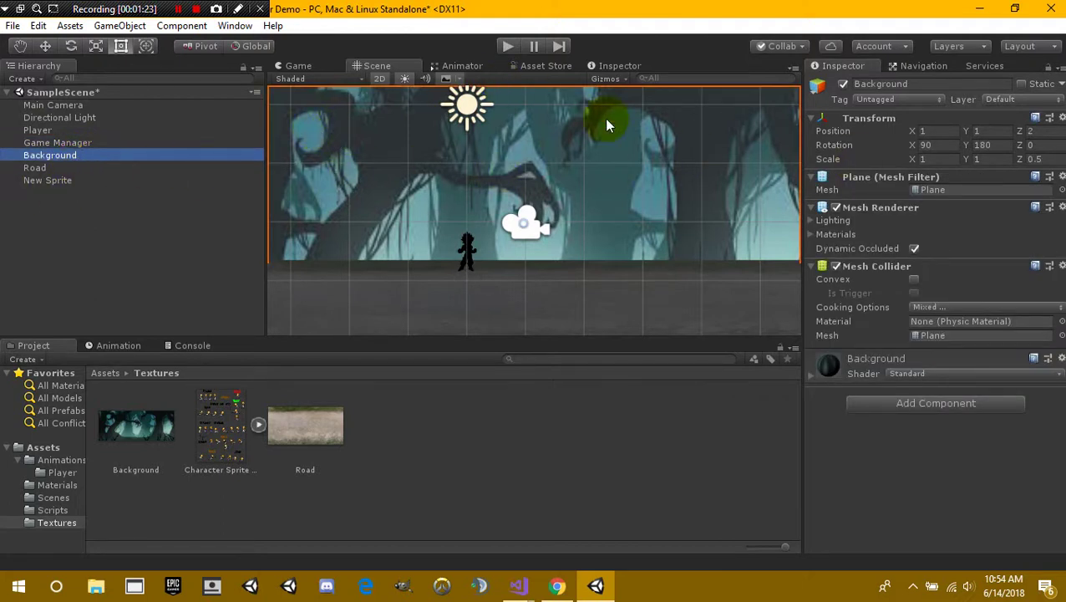
middle_click_drag(788, 185, 776, 188)
left_click(35, 167)
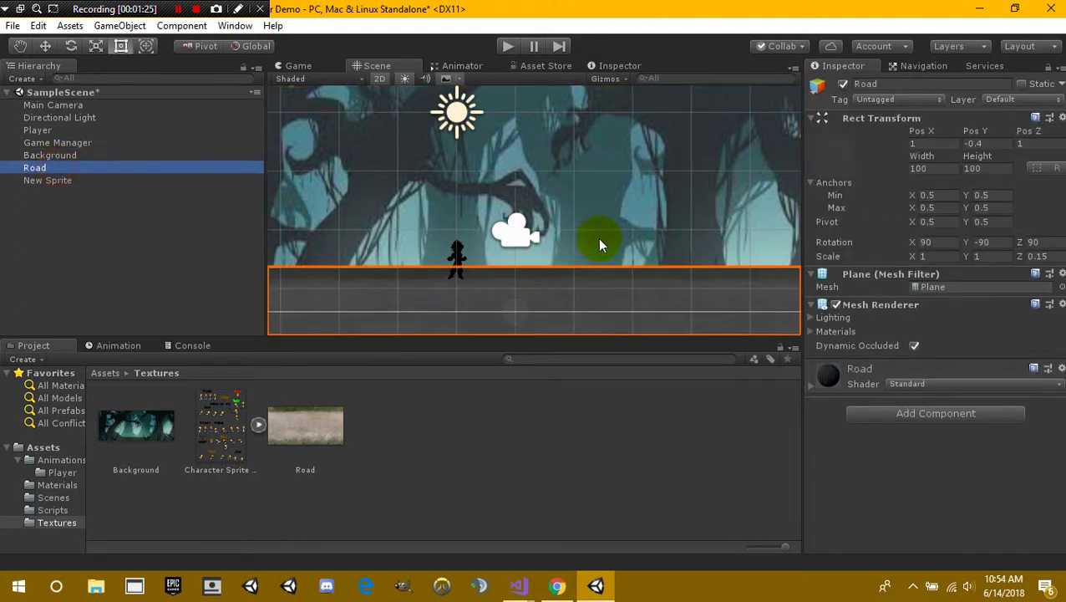
middle_click_drag(597, 237, 631, 214)
scroll(594, 205, "down", 5)
middle_click_drag(562, 202, 697, 143)
middle_click_drag(485, 217, 500, 148)
scroll(548, 200, "up", 3)
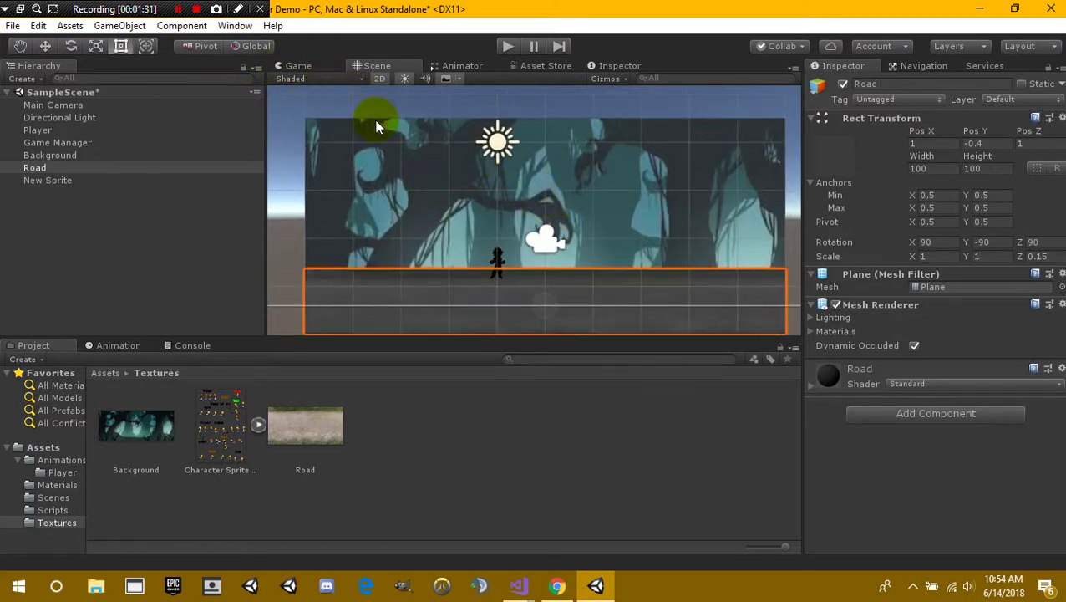
right_click(71, 252)
mouse_move(147, 402)
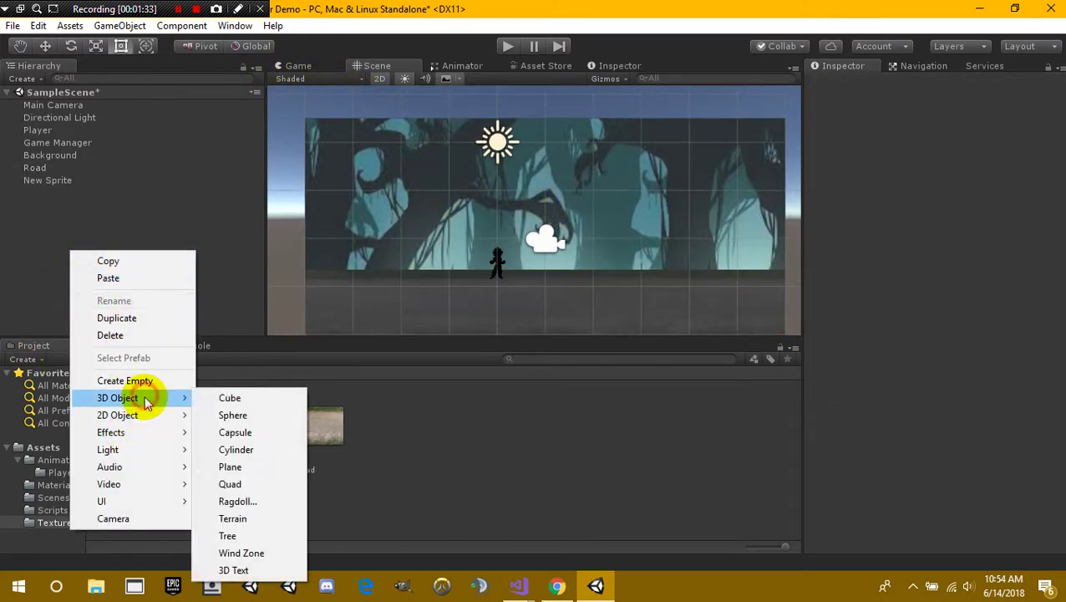
left_click(17, 223)
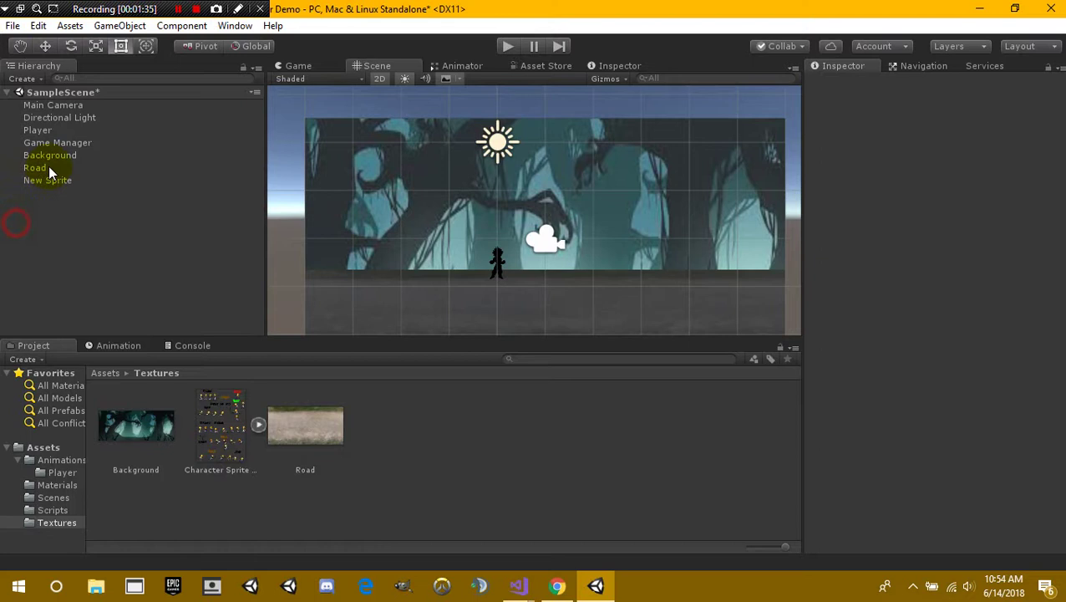
left_click(66, 157)
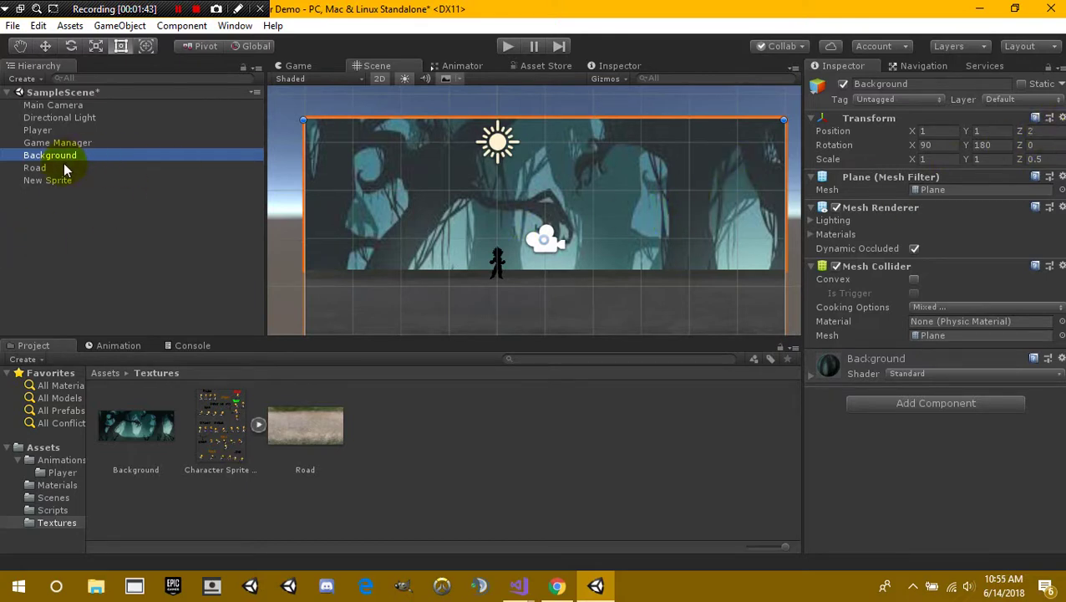
left_click(33, 105)
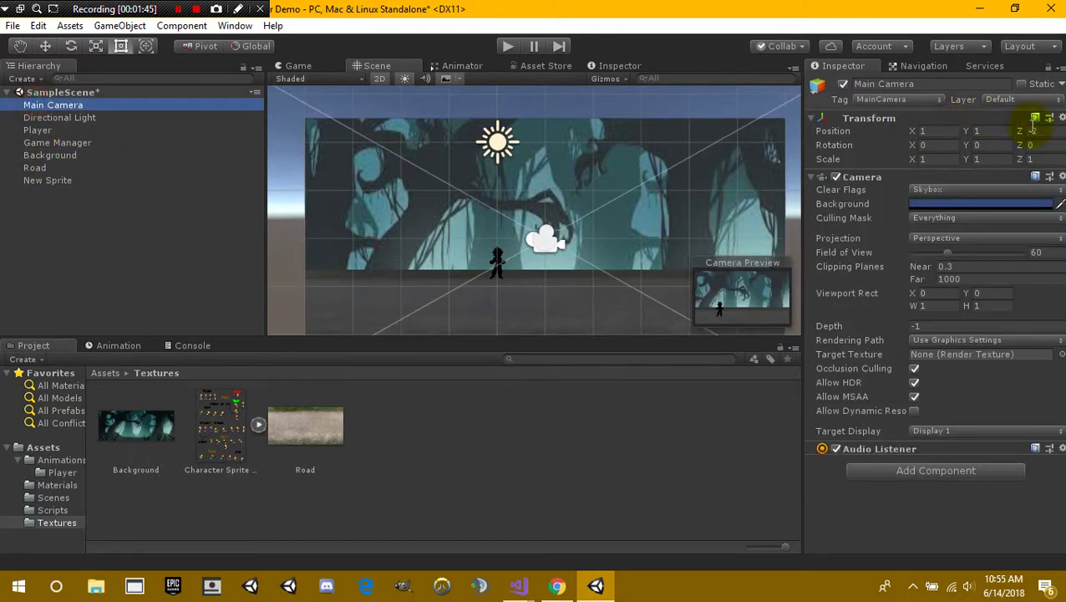
left_click(35, 168)
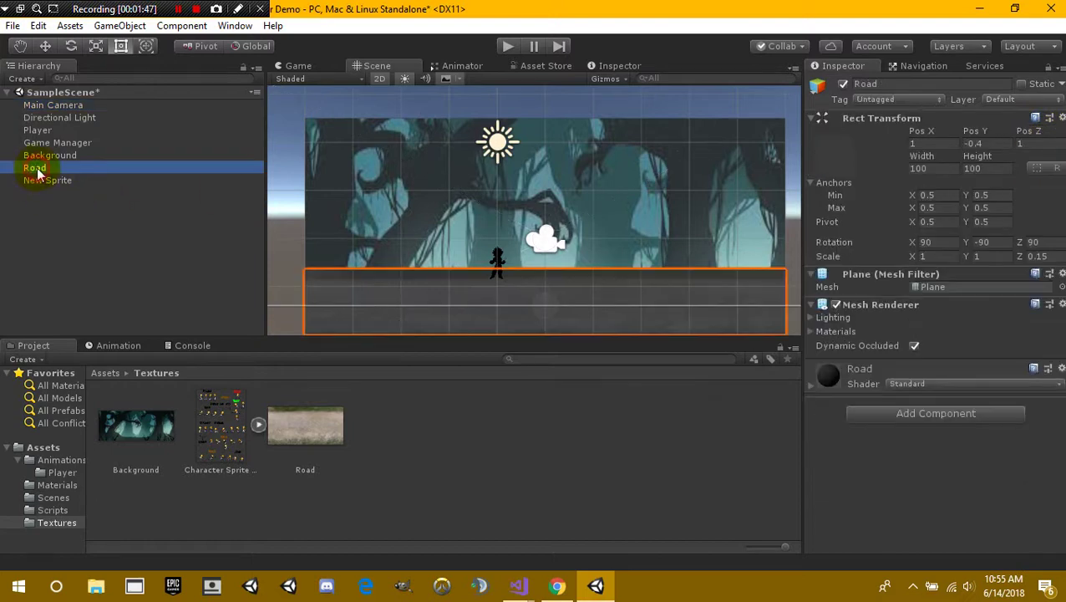
left_click(38, 168)
left_click(46, 178)
left_click(48, 171)
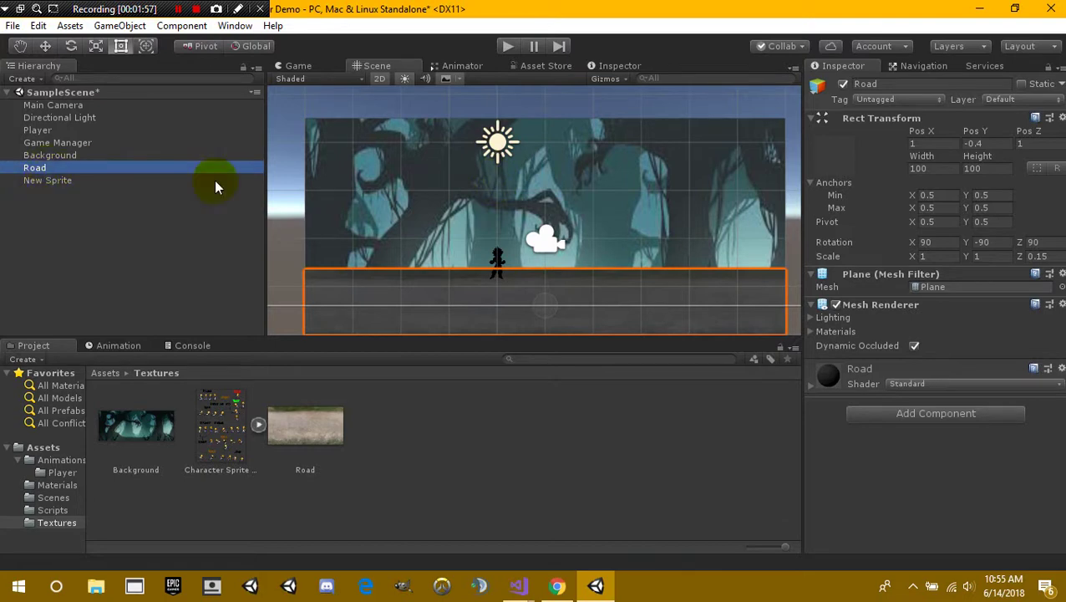
- Select Player and review its Animator and Player Control (Jump Height 5, Sliding Time 1)
mouse_move(543, 234)
middle_mouse_down()
mouse_move(529, 238)
mouse_move(741, 50)
mouse_move(539, 240)
middle_mouse_up()
scroll(551, 242, "up", 2)
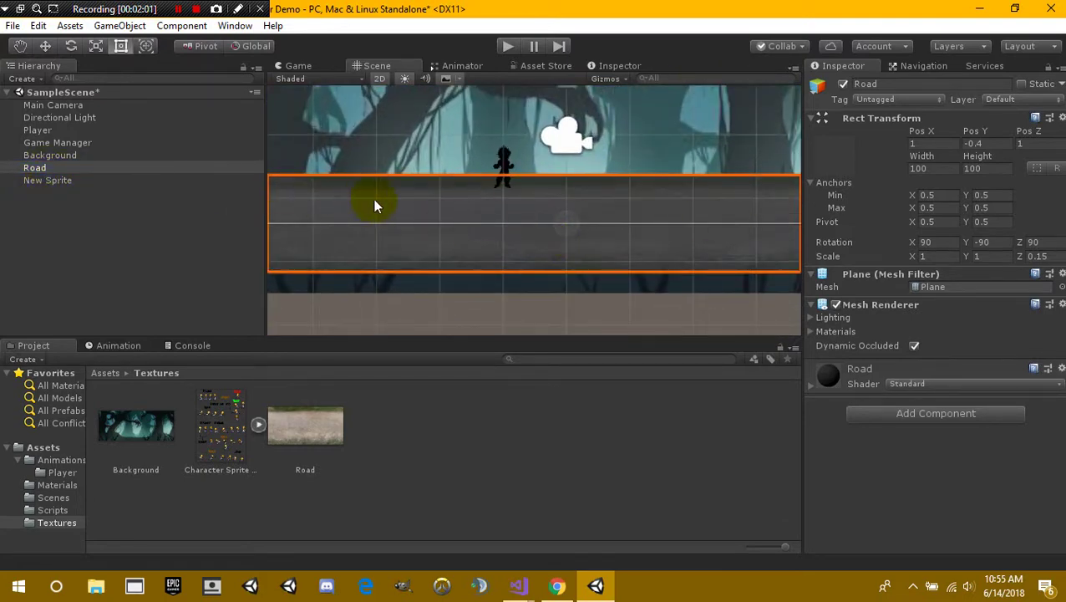
scroll(376, 206, "down", 3)
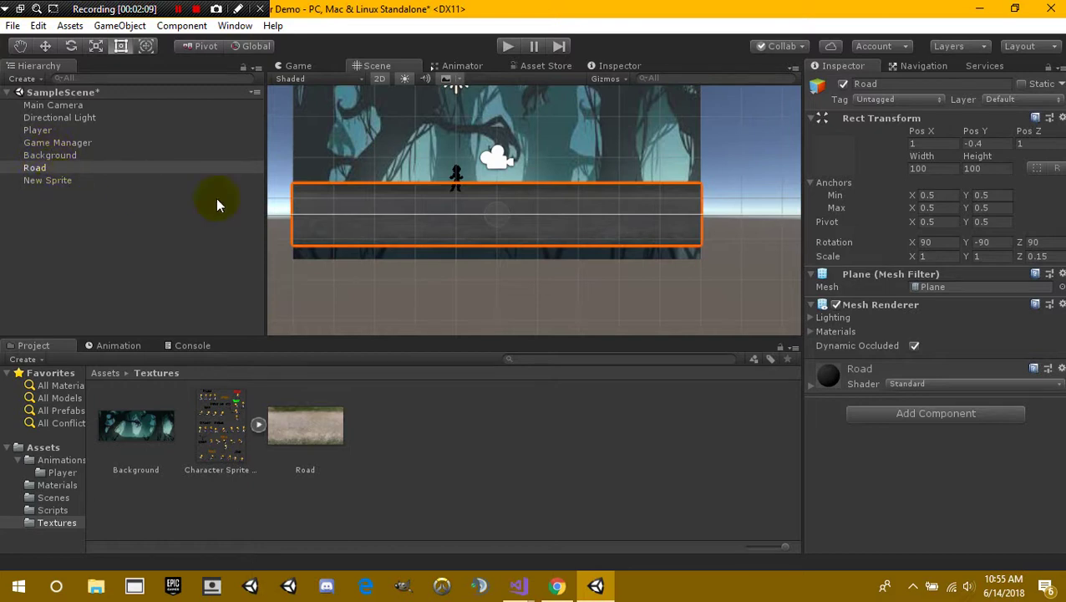
scroll(414, 207, "up", 5)
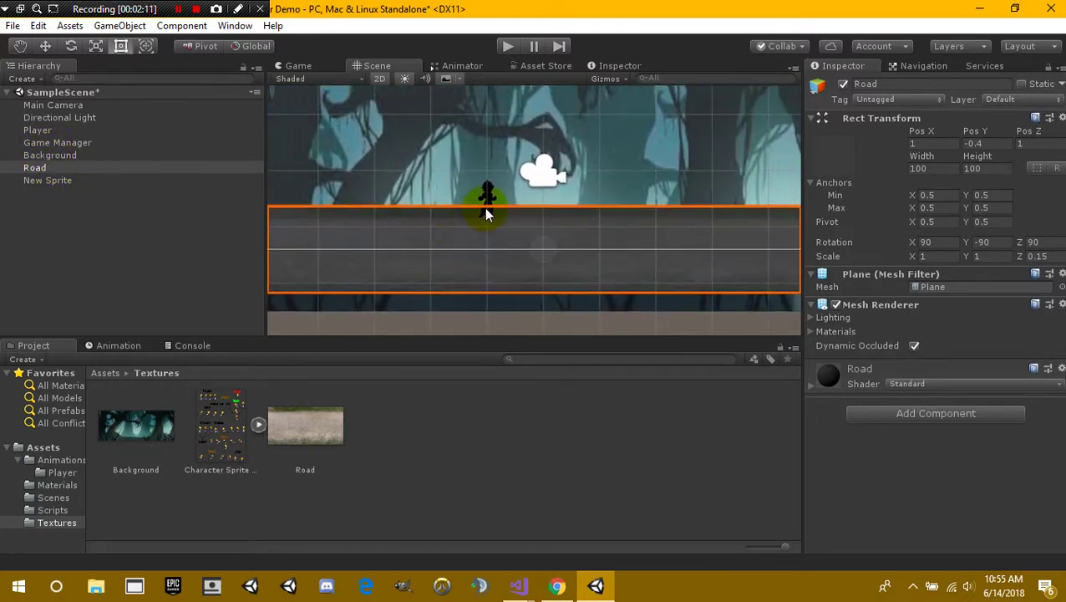
left_click(50, 133)
scroll(577, 230, "up", 2)
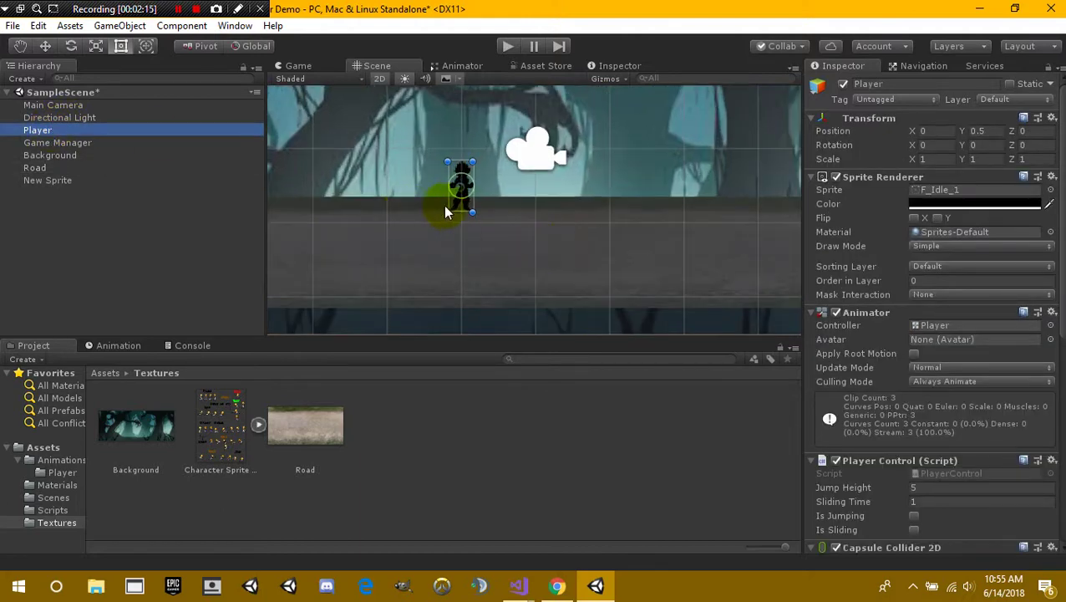
scroll(451, 216, "up", 3)
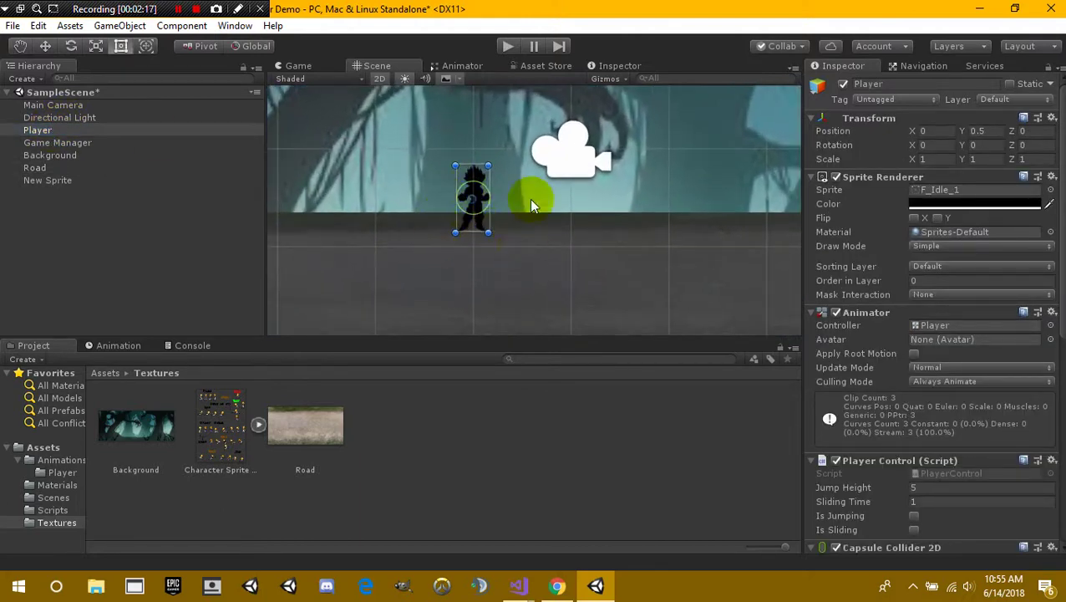
scroll(533, 205, "down", 2)
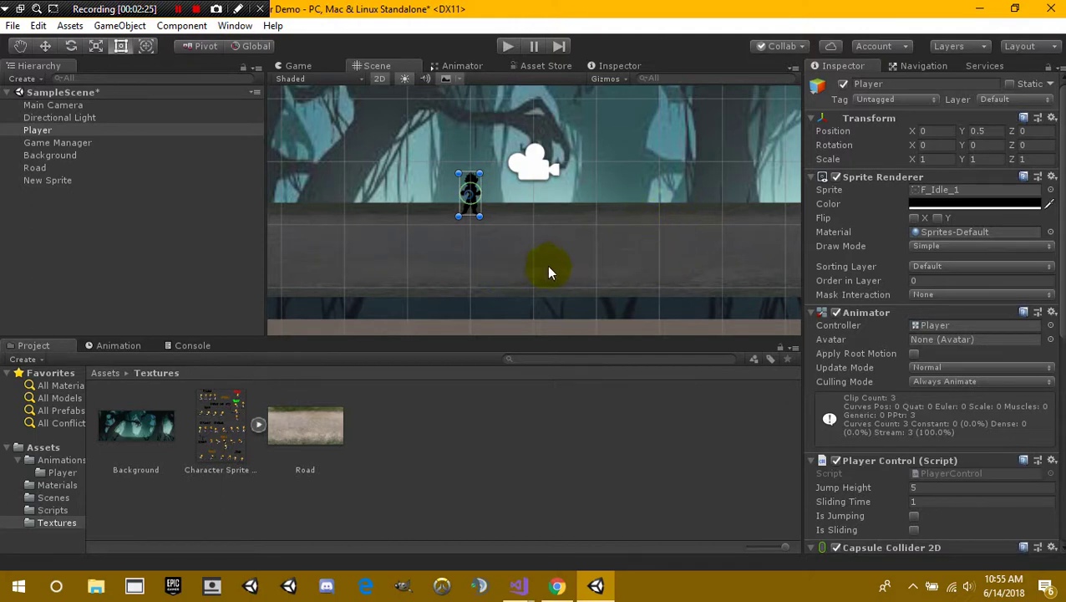
- Add a Box Collider 2D component to the Road object
left_click(83, 167)
scroll(478, 191, "down", 3)
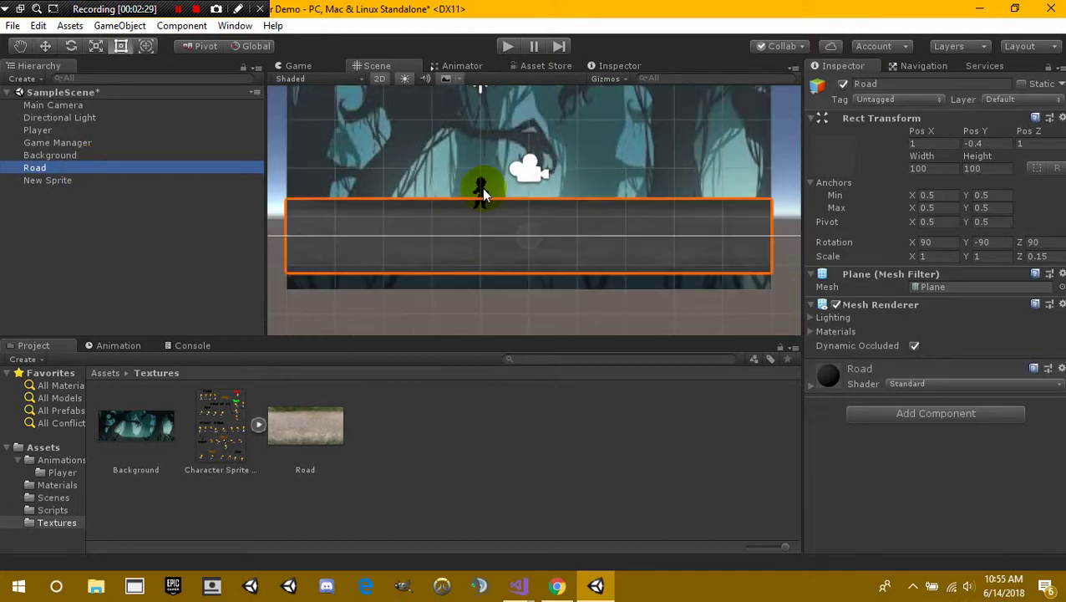
left_click(928, 413)
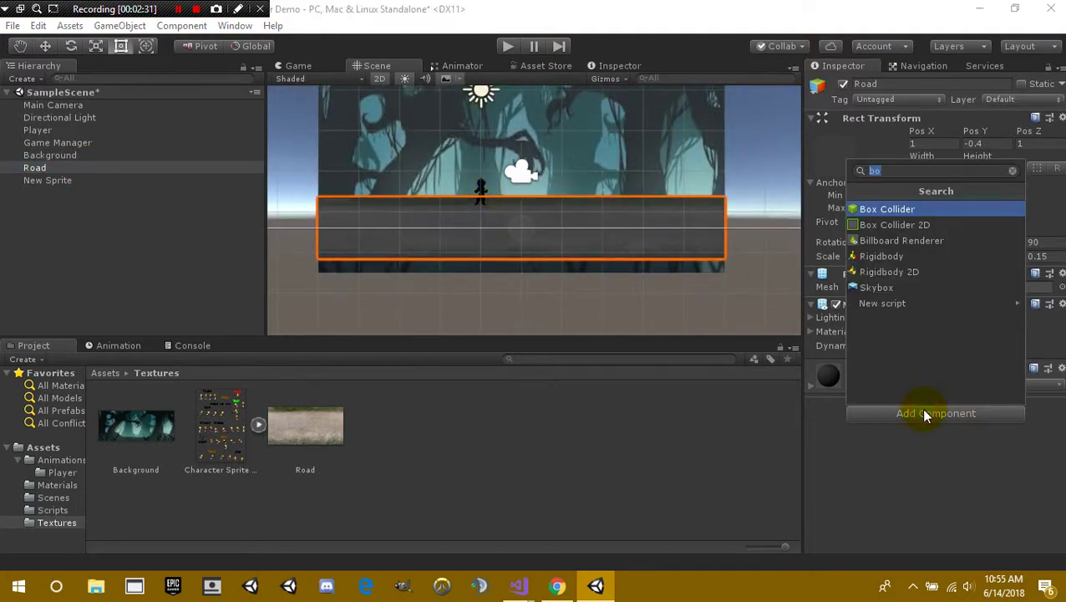
key("Down")
key("Return")
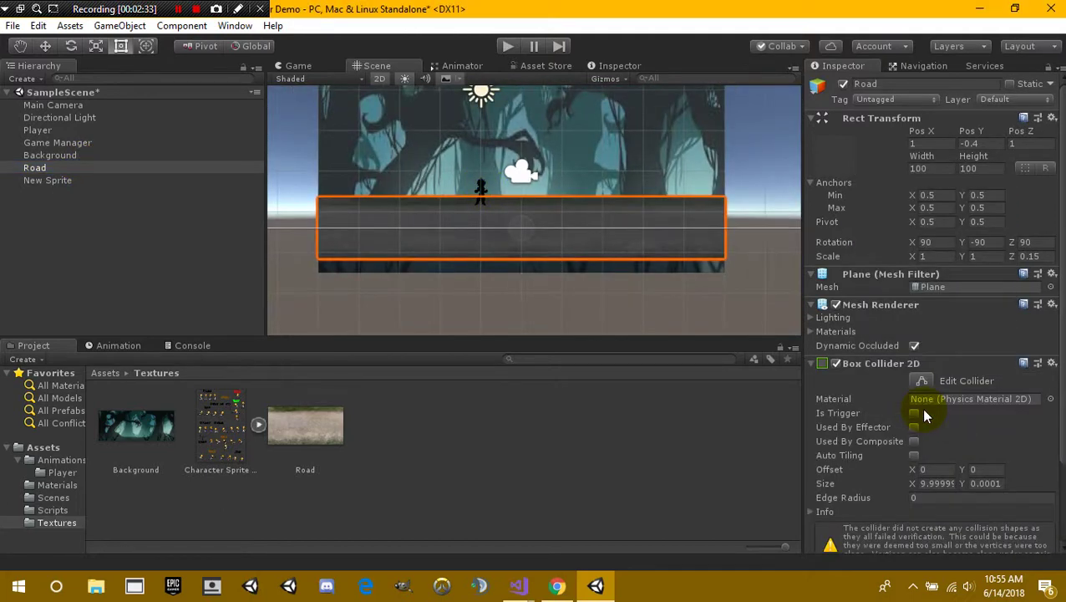
scroll(728, 171, "down", 2)
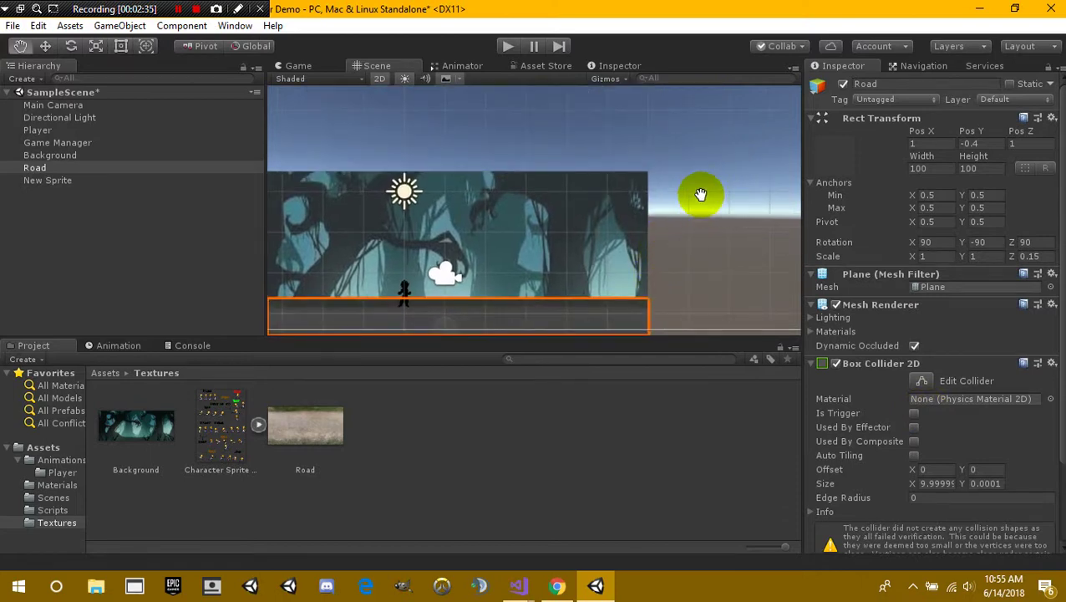
scroll(467, 317, "up", 2)
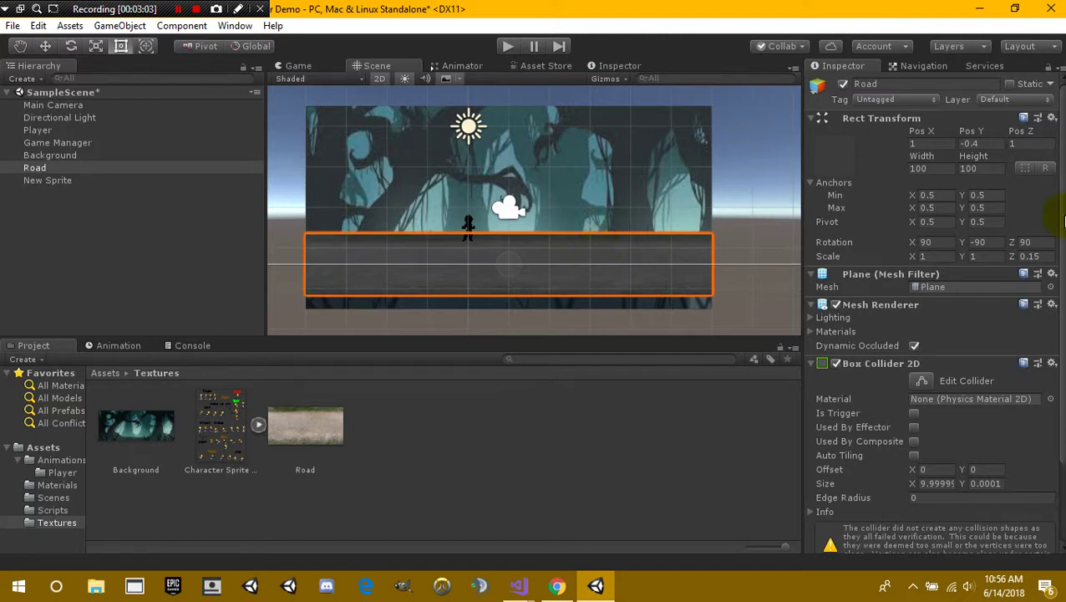
- Remove the Box Collider 2D from Road and select New Sprite
left_click(1053, 363)
left_click(976, 438)
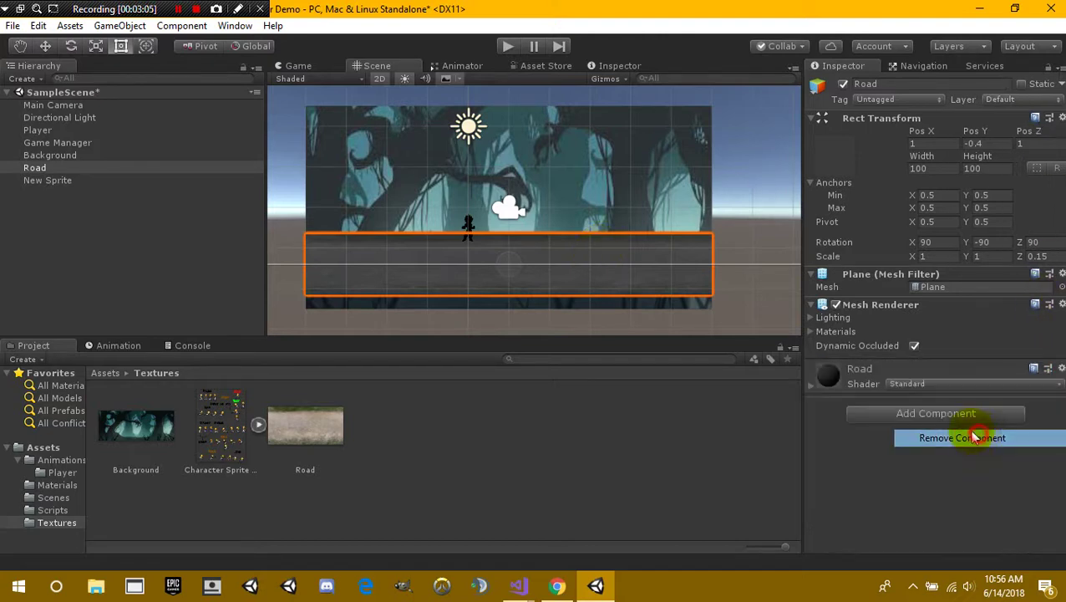
left_click(92, 182)
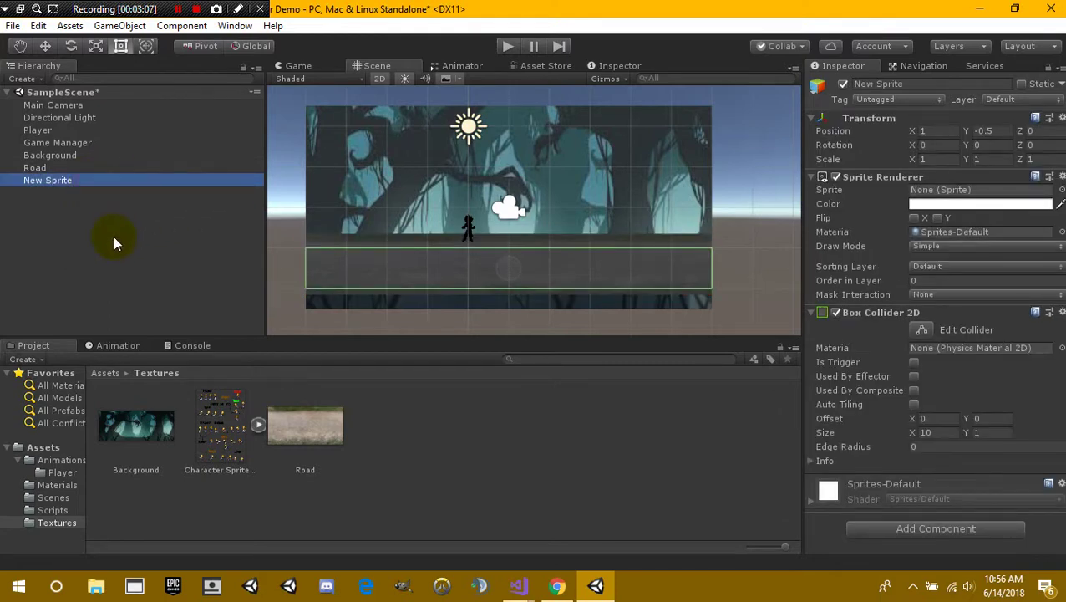
- Reselect New Sprite and bring up its Sprite Renderer component menu
left_click(74, 222)
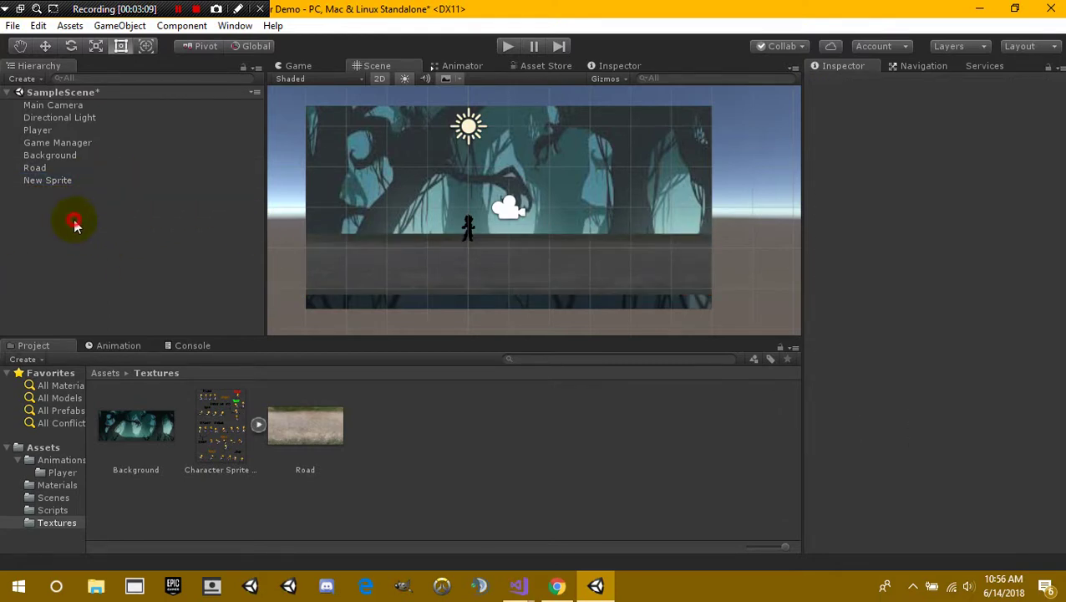
right_click(74, 212)
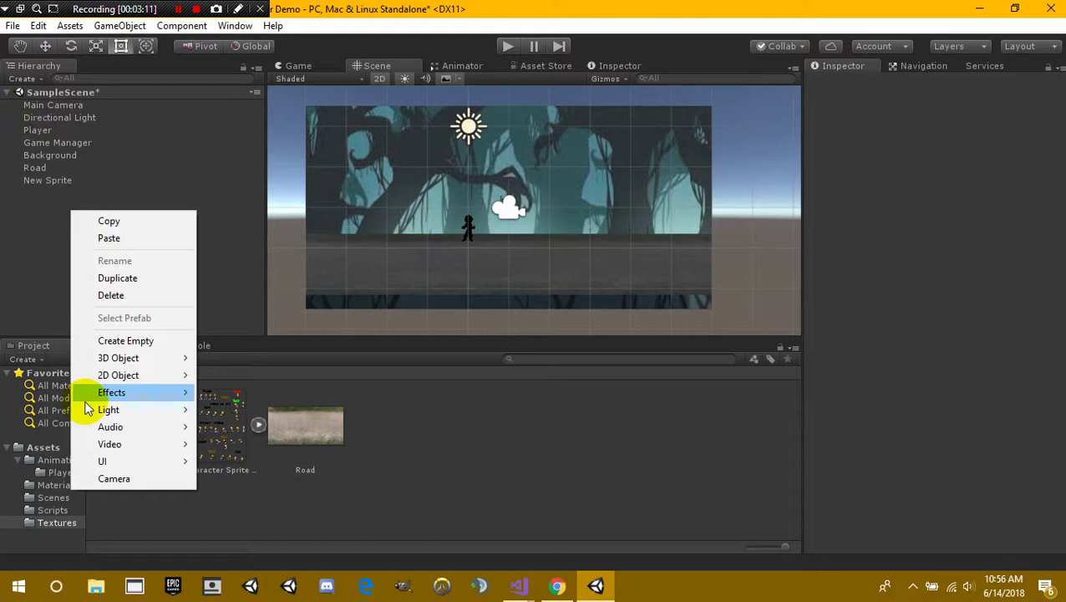
mouse_move(128, 377)
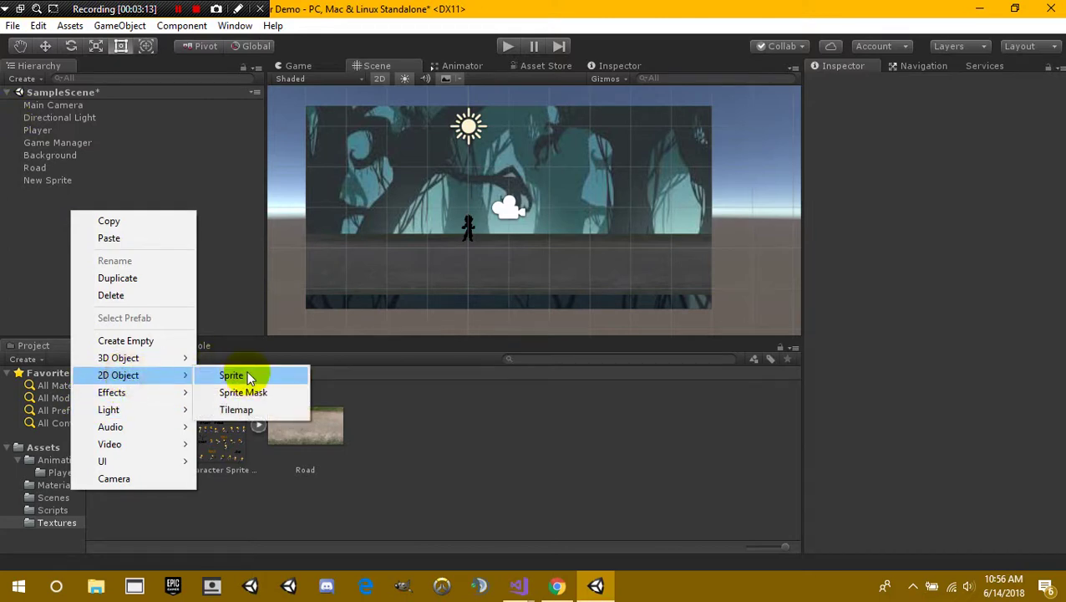
left_click(21, 219)
left_click(47, 180)
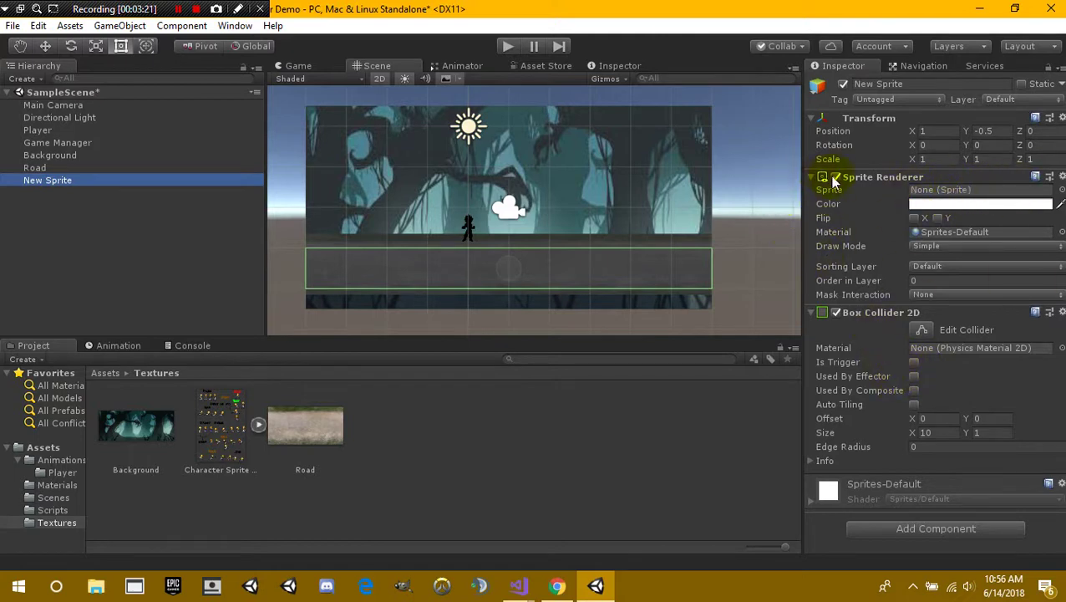
left_click(1061, 177)
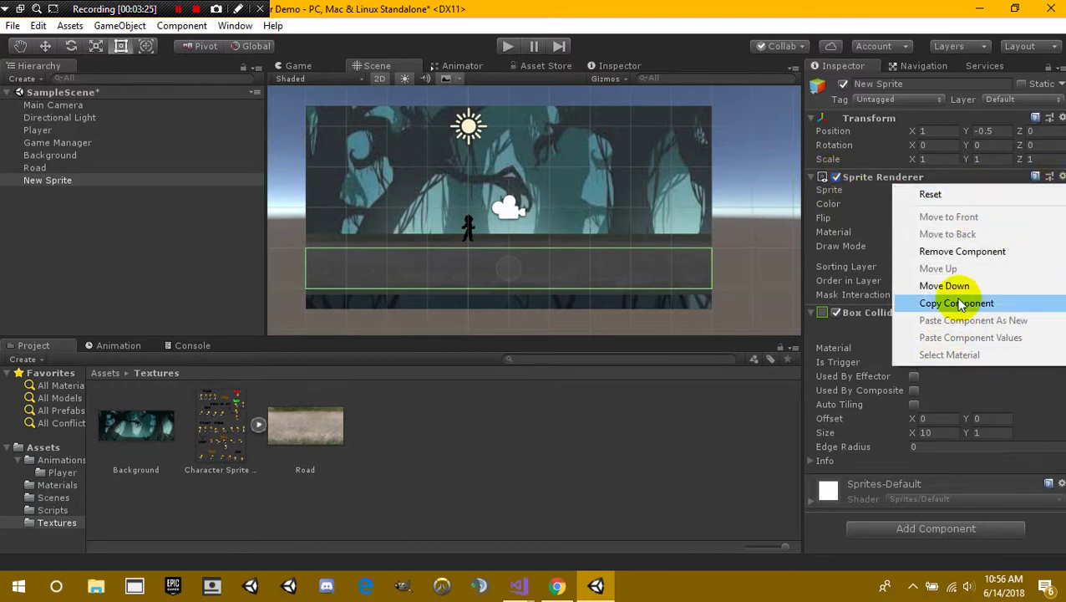
- Remove New Sprite's Sprite Renderer and frame the road collider in the Scene view
left_click(957, 252)
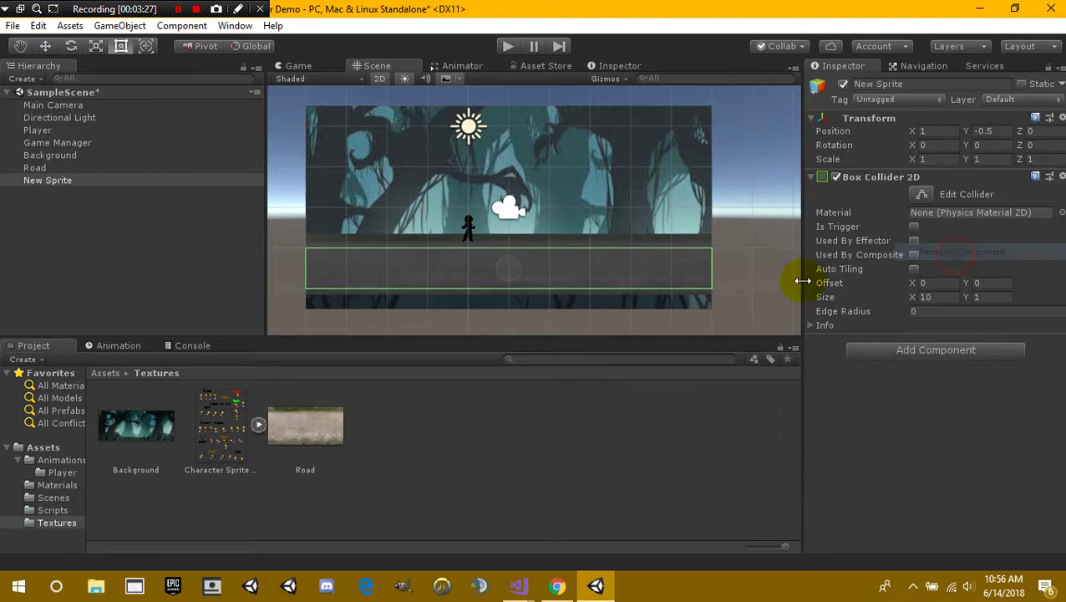
scroll(648, 269, "up", 3)
middle_click_drag(546, 278, 595, 282)
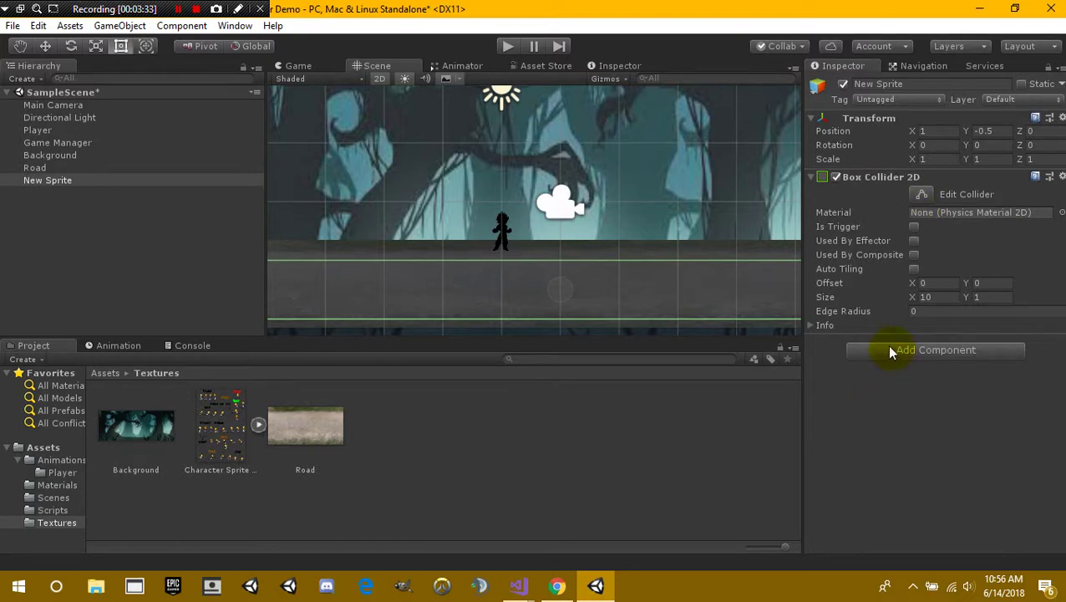
left_click(945, 357)
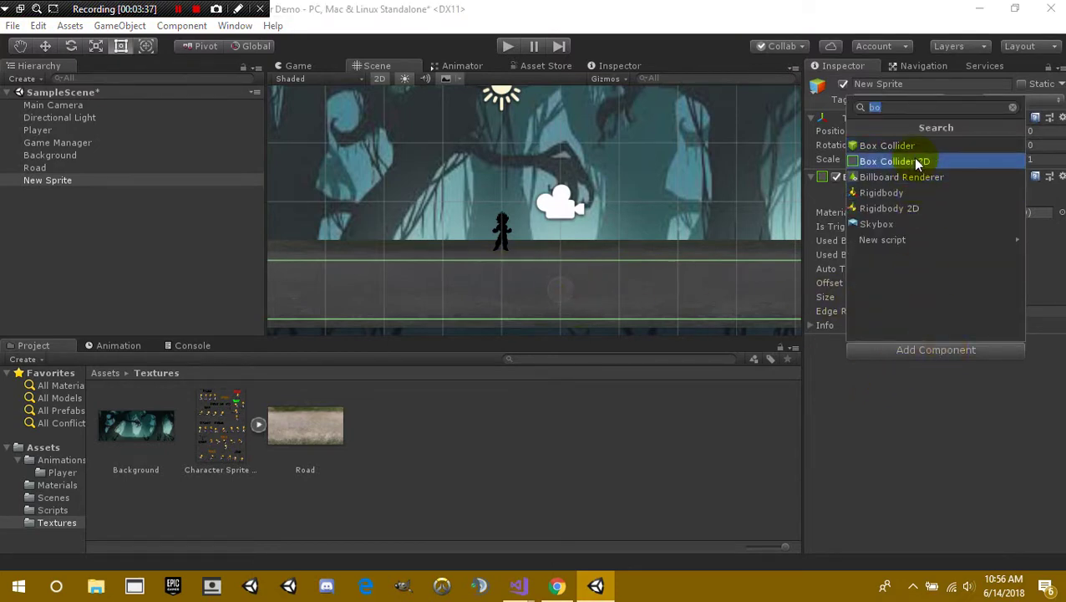
left_click(910, 418)
mouse_move(656, 232)
middle_mouse_down()
mouse_move(648, 236)
mouse_move(676, 210)
mouse_move(710, 225)
mouse_move(648, 222)
middle_mouse_up()
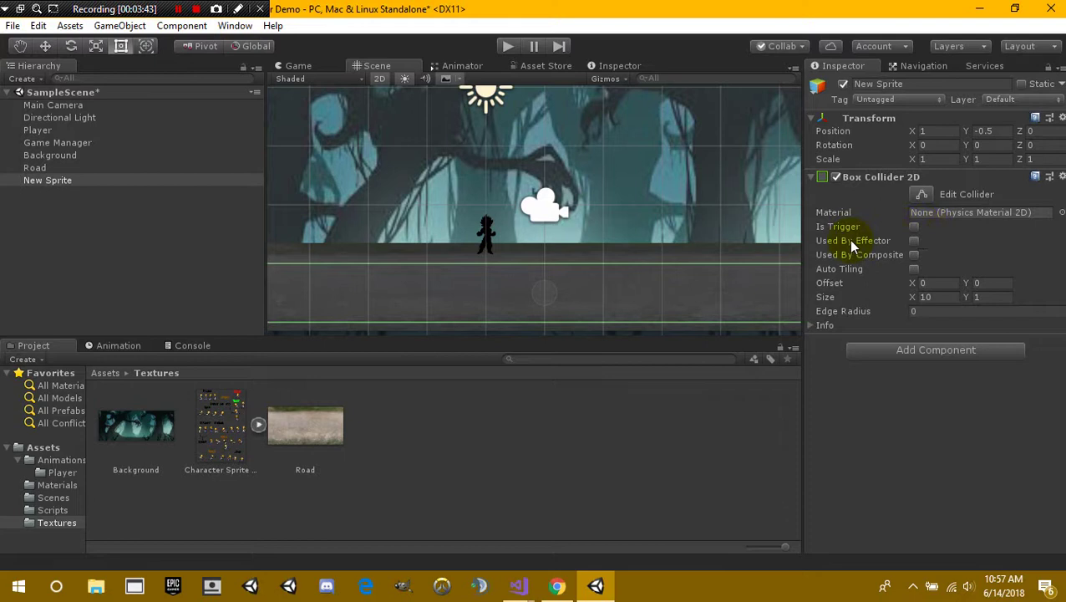
scroll(618, 243, "down", 2)
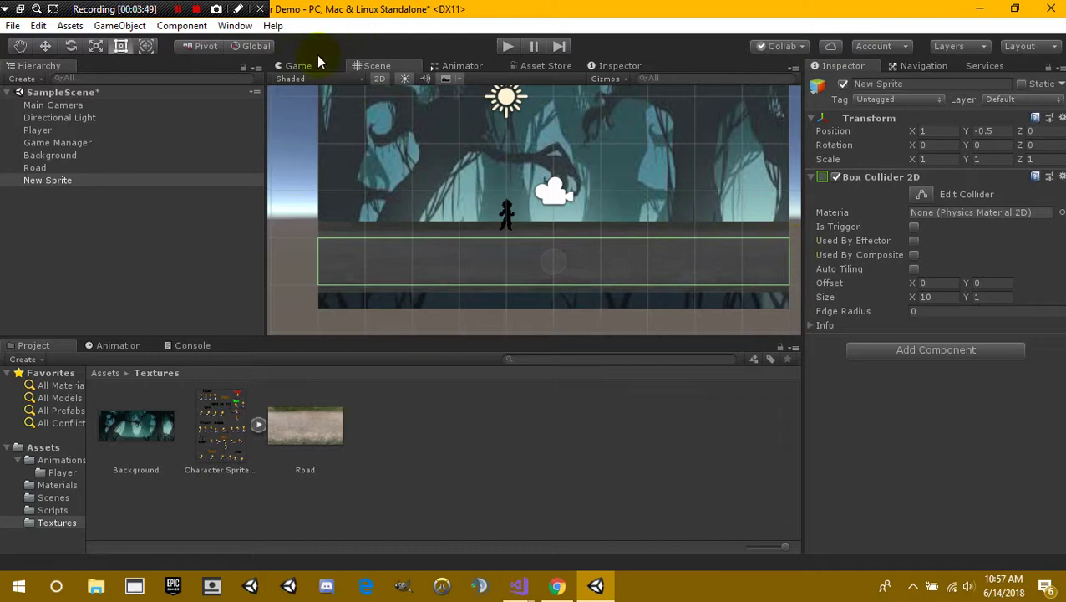
- Preview the scene in the Game view and inspect New Sprite, Road and Background
left_click(288, 66)
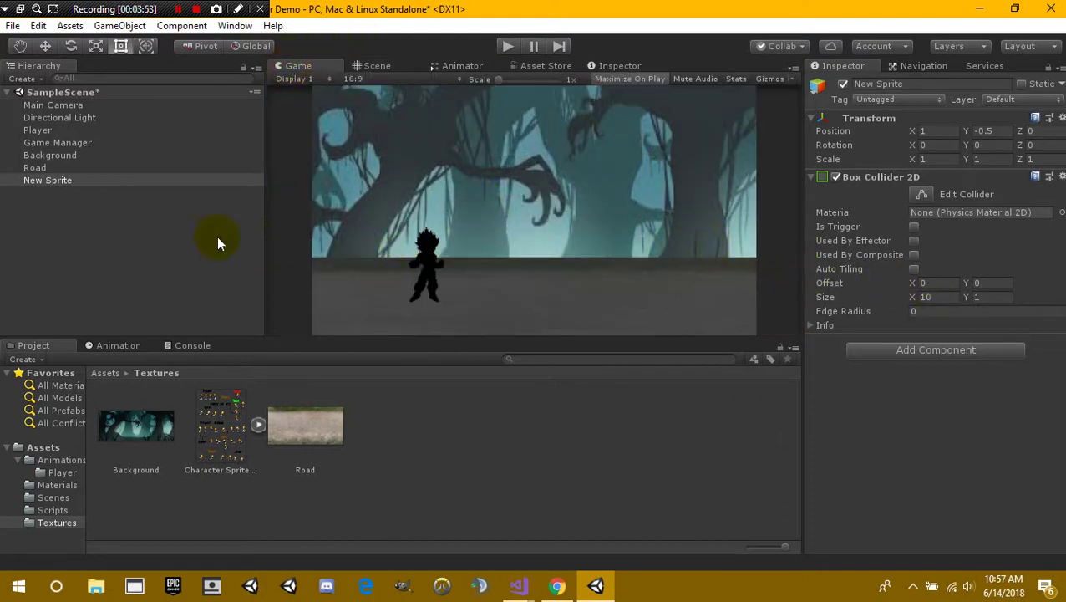
left_click(72, 181)
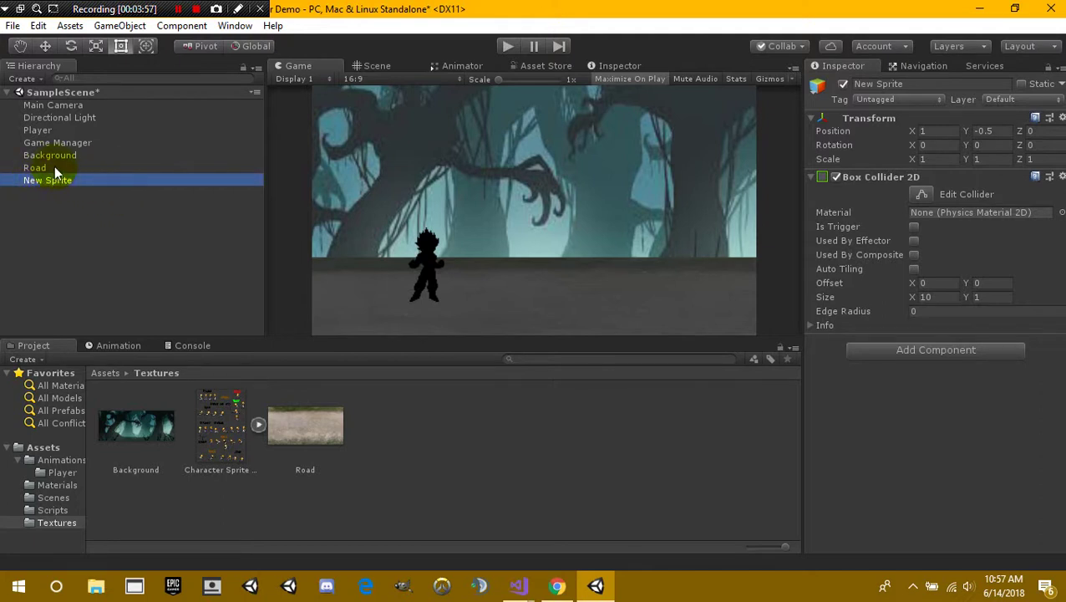
left_click(55, 166)
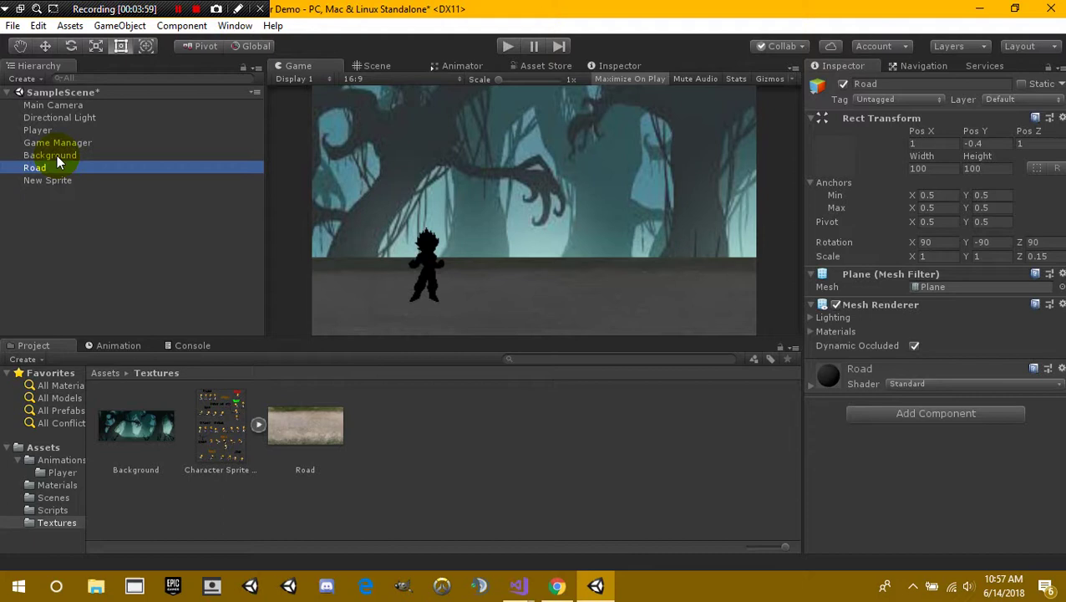
left_click(57, 155)
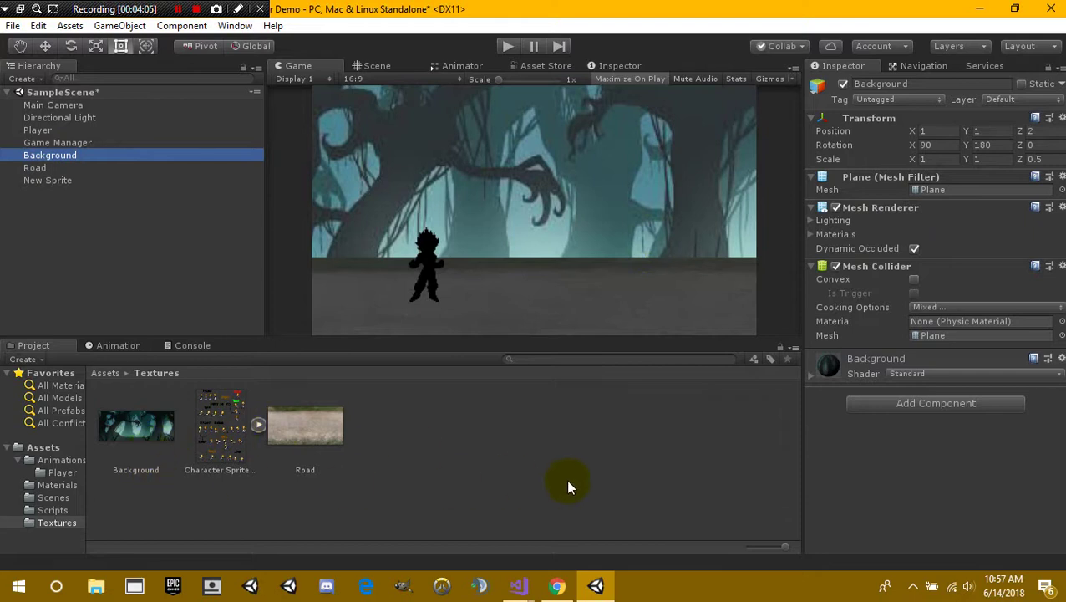
- Keep Wrap Mode at Repeat for the Background and Road textures together
left_click(144, 440)
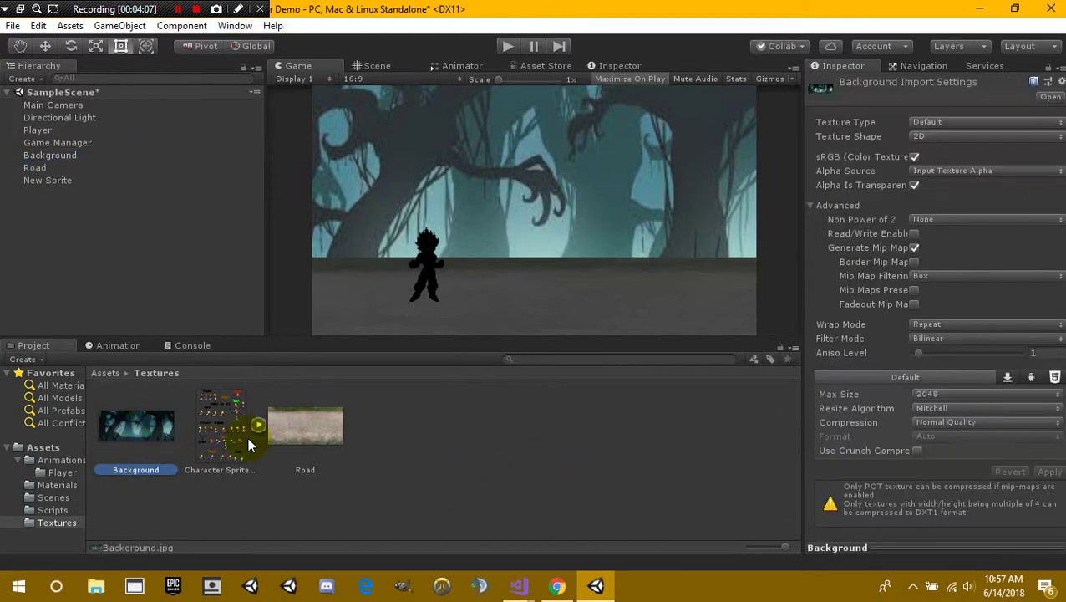
left_click(320, 427)
left_click(138, 431)
left_click(327, 432, "ctrl")
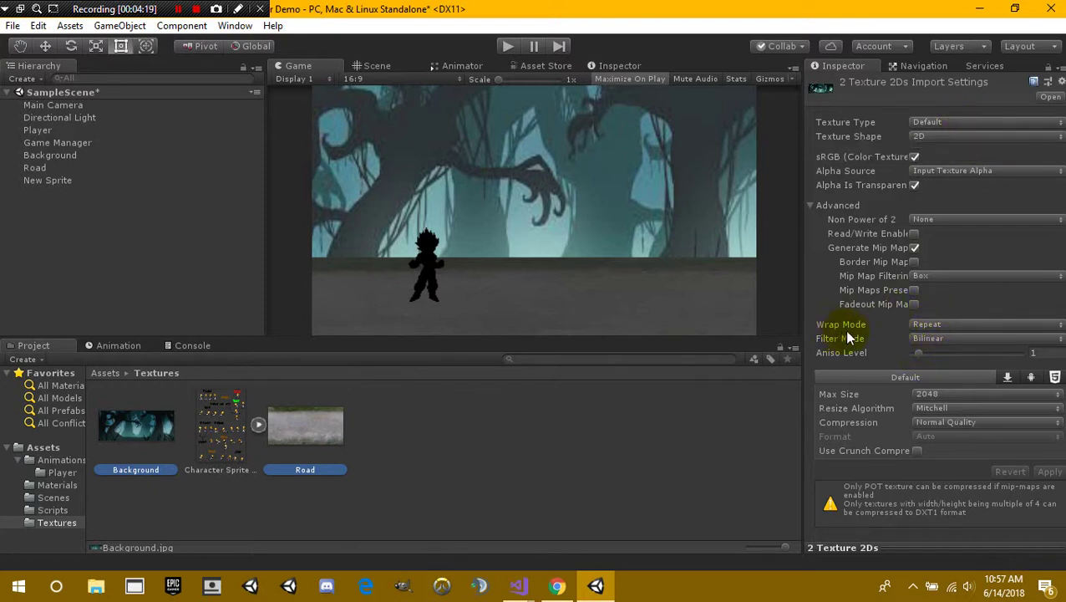
left_click(940, 325)
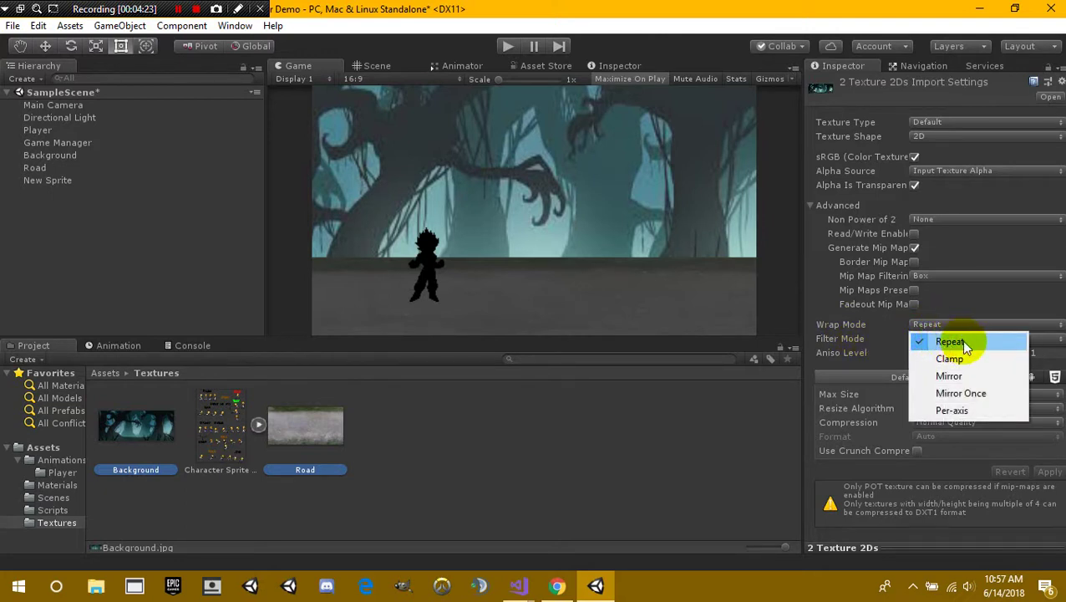
left_click(947, 344)
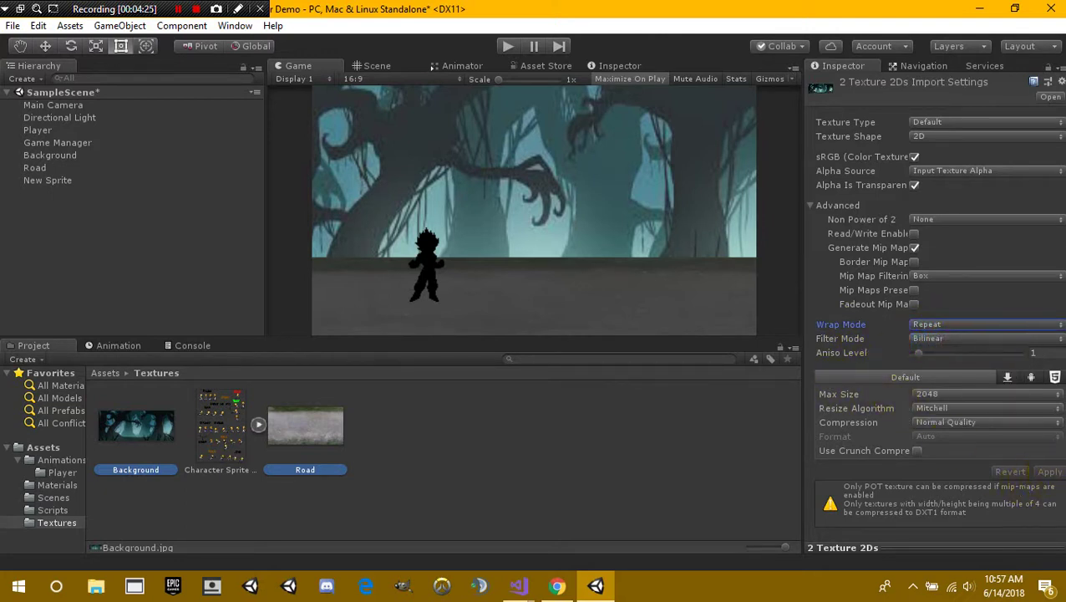
left_click(494, 441)
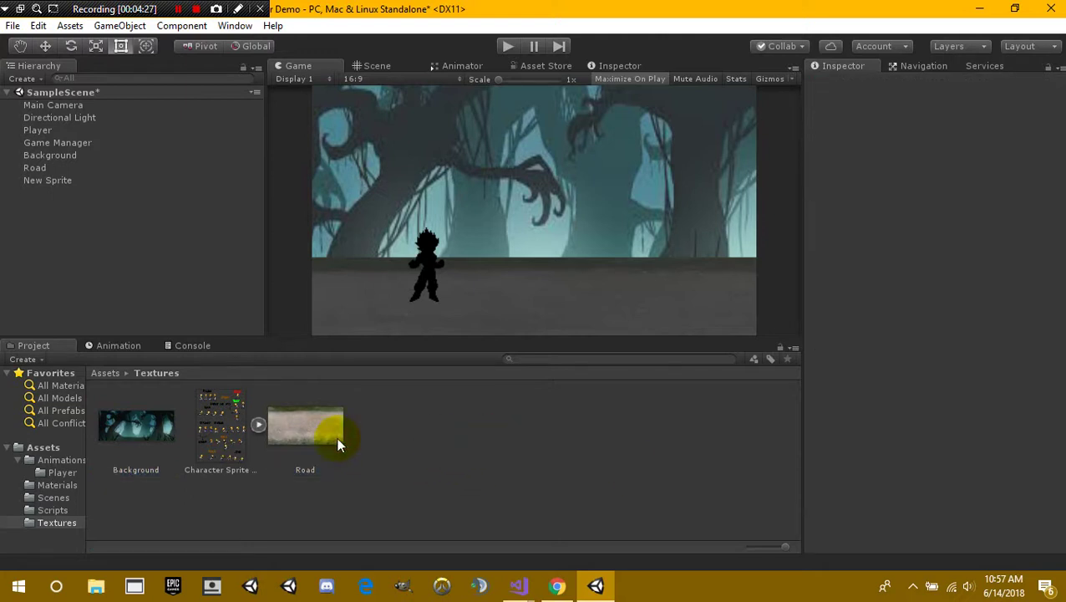
- Confirm the Background texture's Wrap Mode is Repeat, then clear the selection
left_click(141, 431)
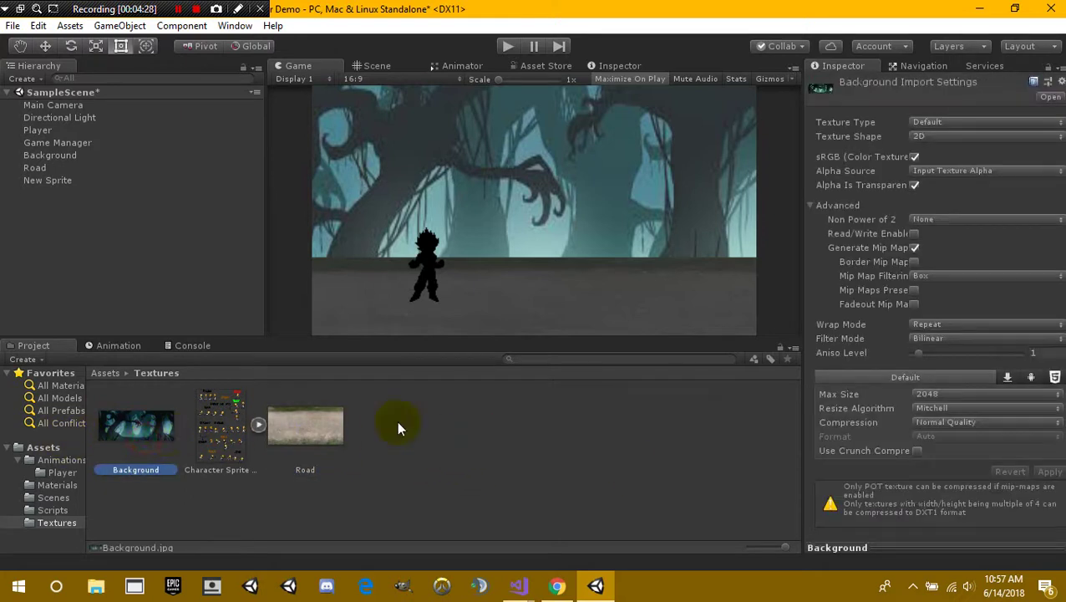
left_click(926, 325)
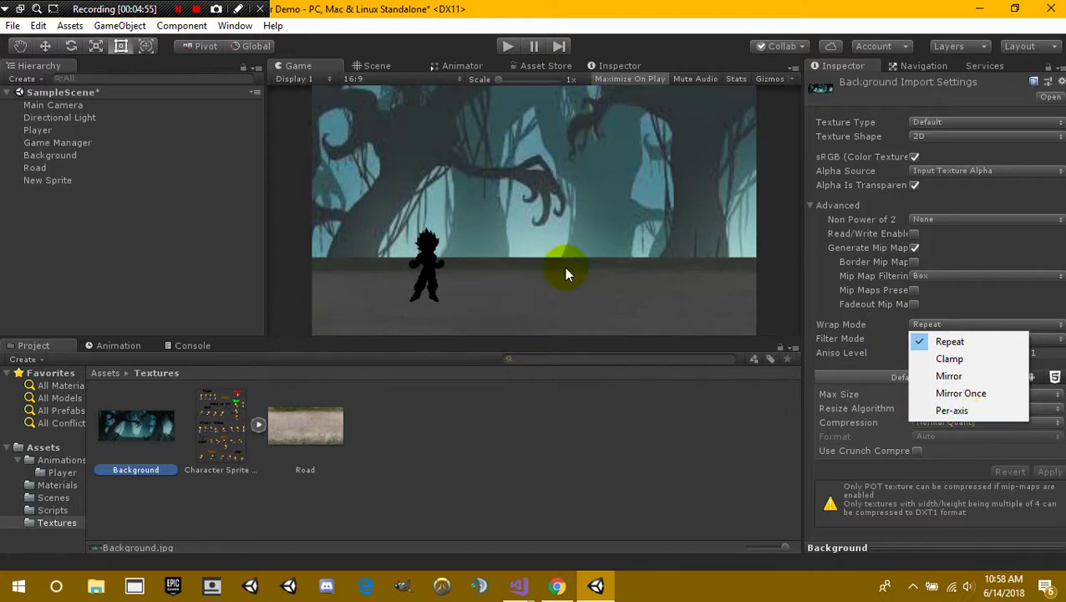
left_click(628, 473)
left_click(627, 473)
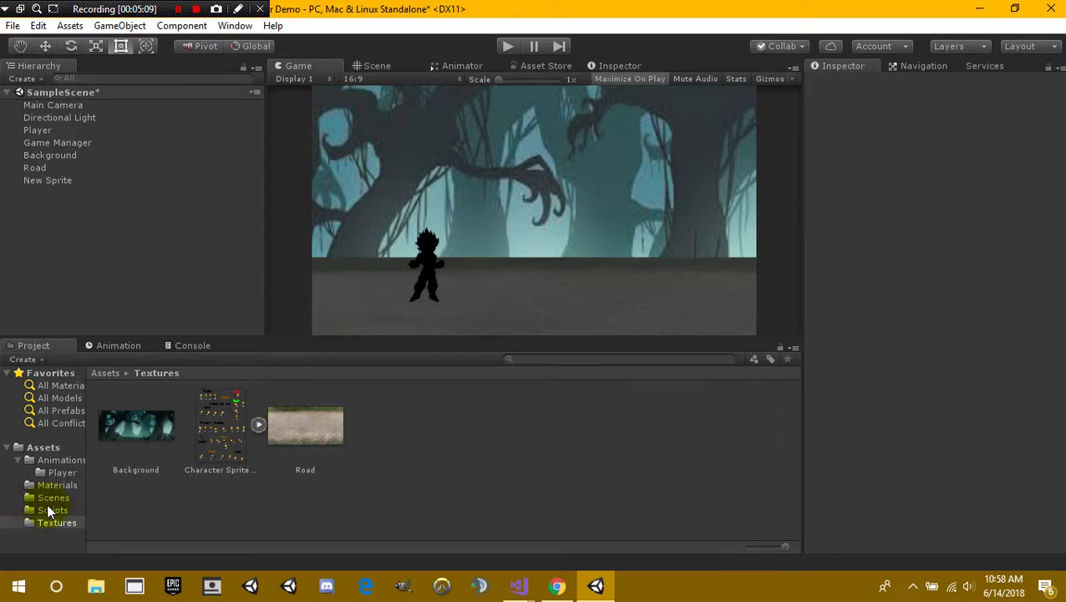
- Show Game Manager's Background Control settings and the Scripts folder, then bring up Visual Studio
left_click(58, 143)
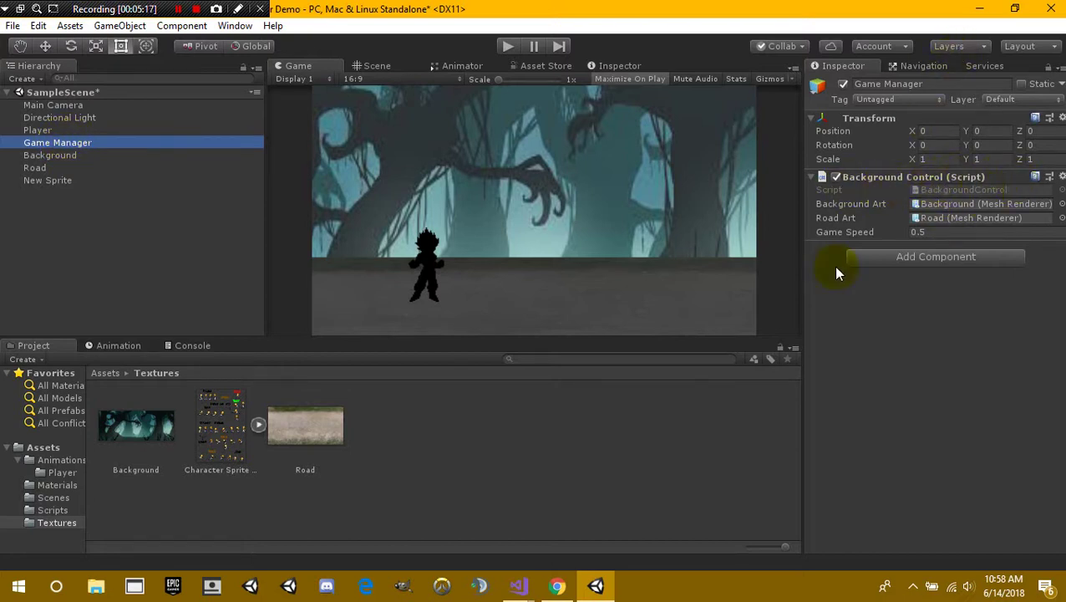
left_click(53, 509)
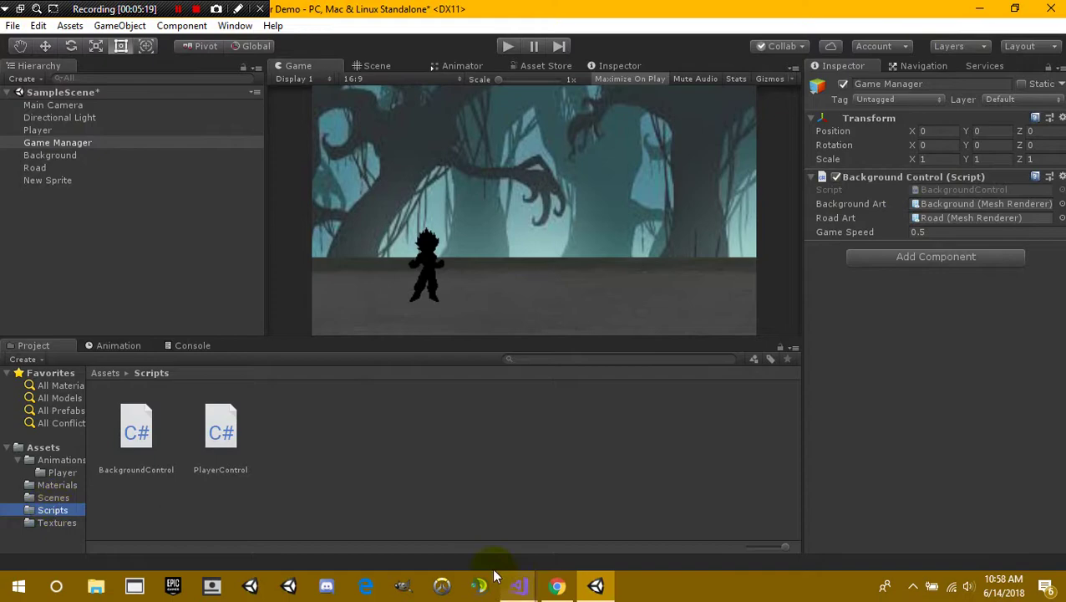
left_click(516, 586)
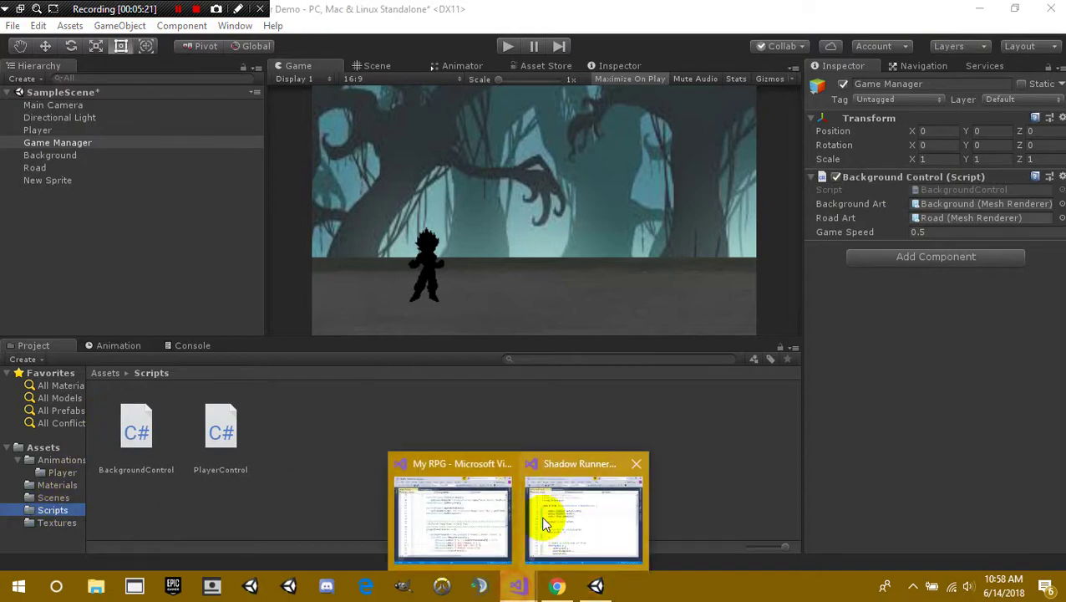
- Switch to the Shadow Runner Demo Visual Studio window and locate BackgroundControl's Start method
left_click(564, 485)
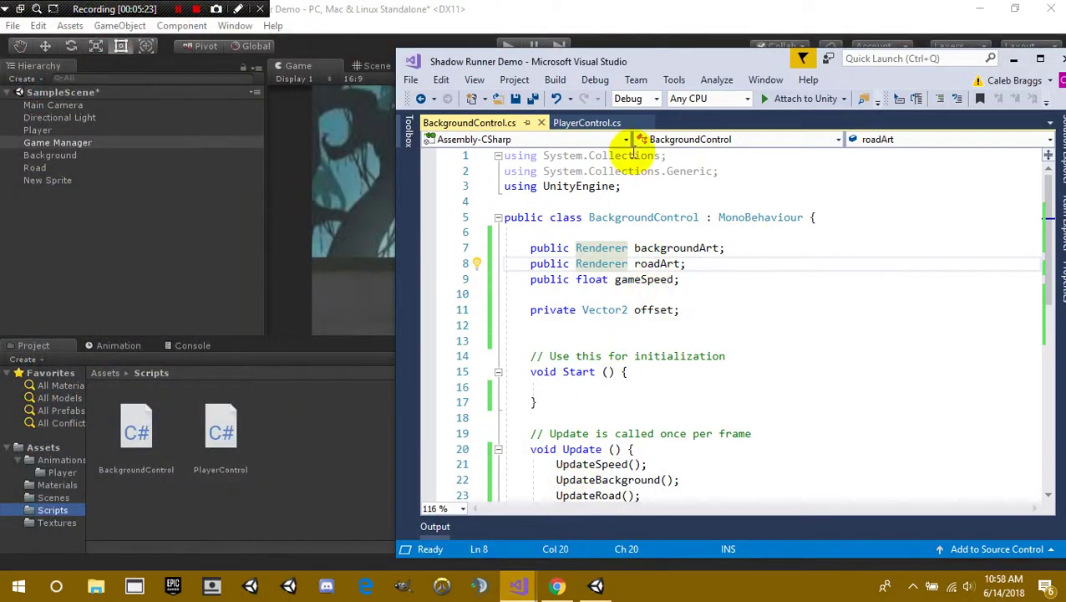
left_click_drag(586, 62, 528, 25)
left_click(889, 322)
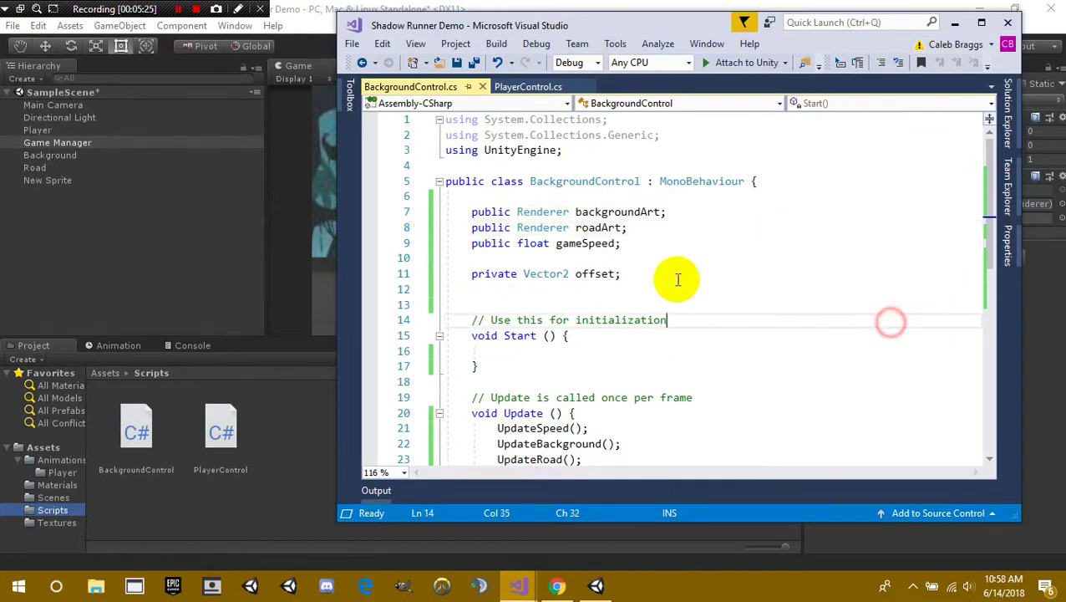
scroll(652, 263, "down", 2)
scroll(623, 263, "down", 4)
scroll(627, 272, "up", 6)
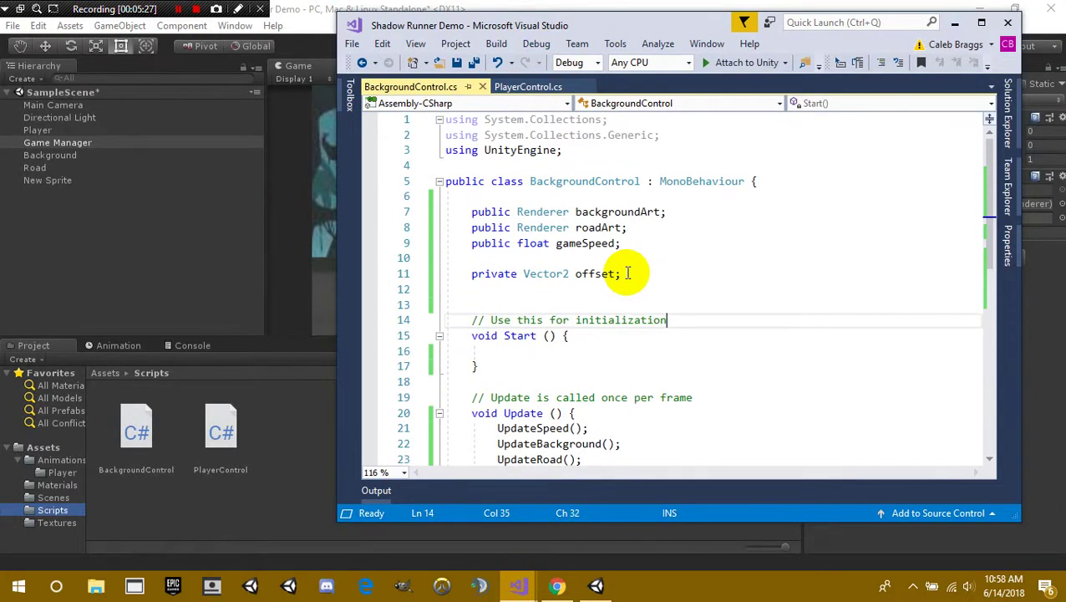
left_click(637, 243)
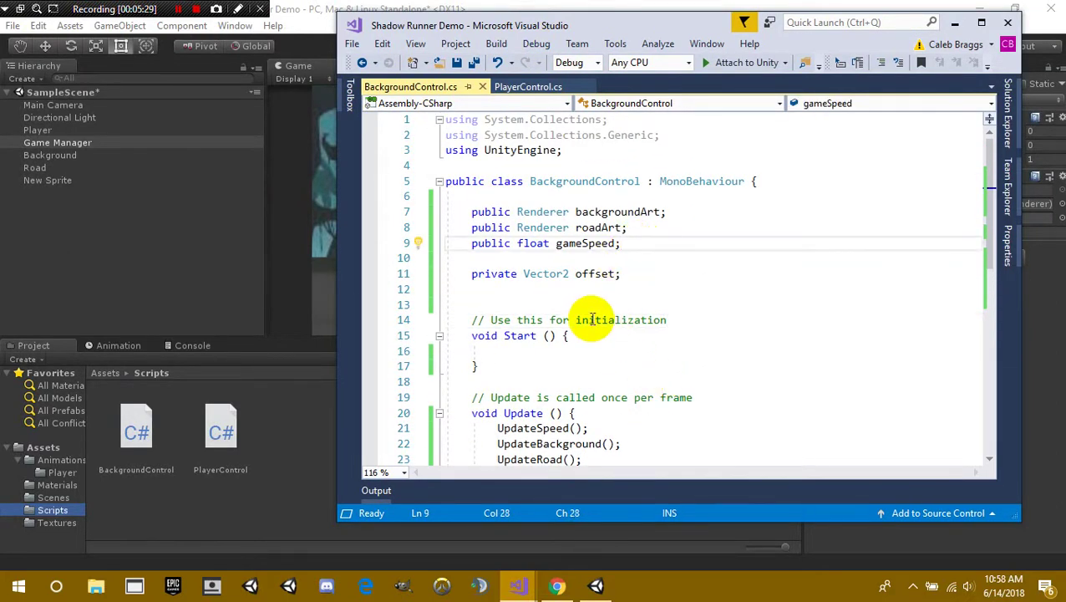
scroll(459, 327, "down", 2)
scroll(472, 326, "up", 1)
- Delete the empty Start method and its comment, then save the script
left_click_drag(483, 320, 445, 269)
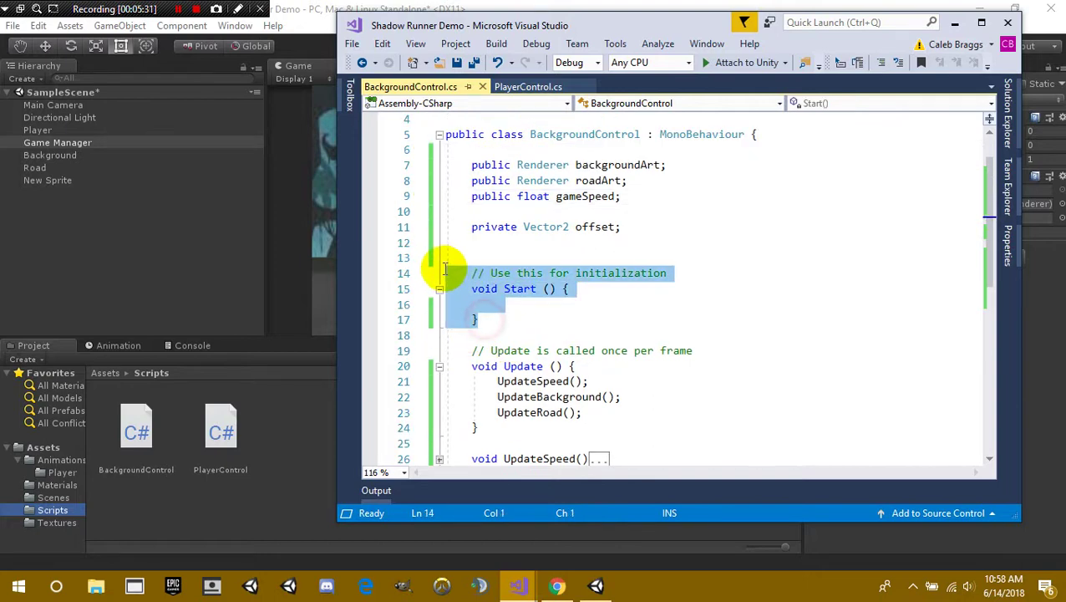
key("BackSpace")
key("BackSpace")
key("BackSpace")
key("BackSpace")
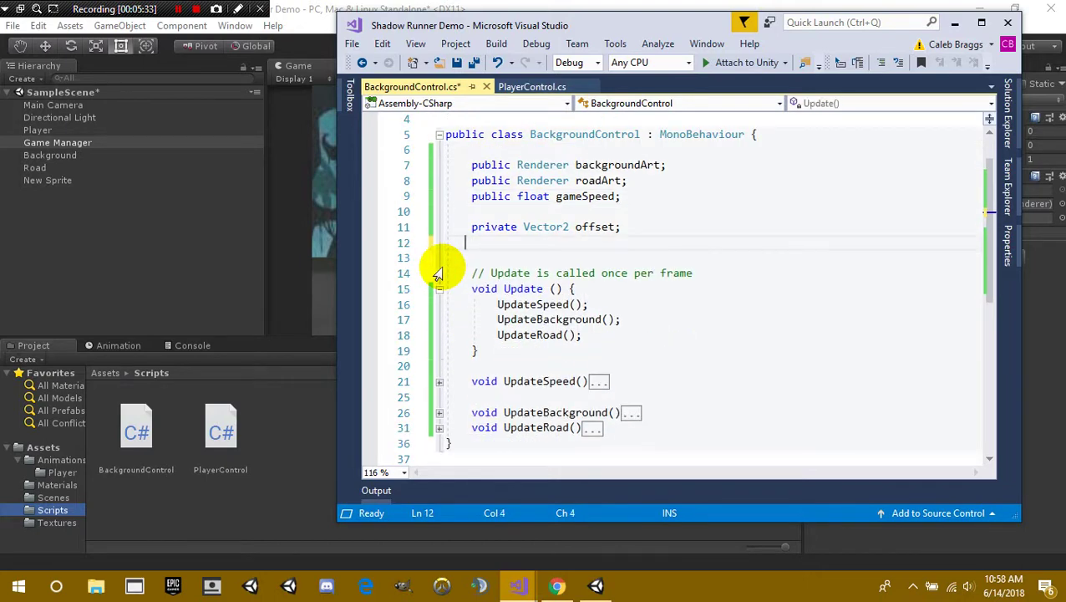
key("BackSpace")
key("BackSpace")
key("BackSpace")
key("BackSpace")
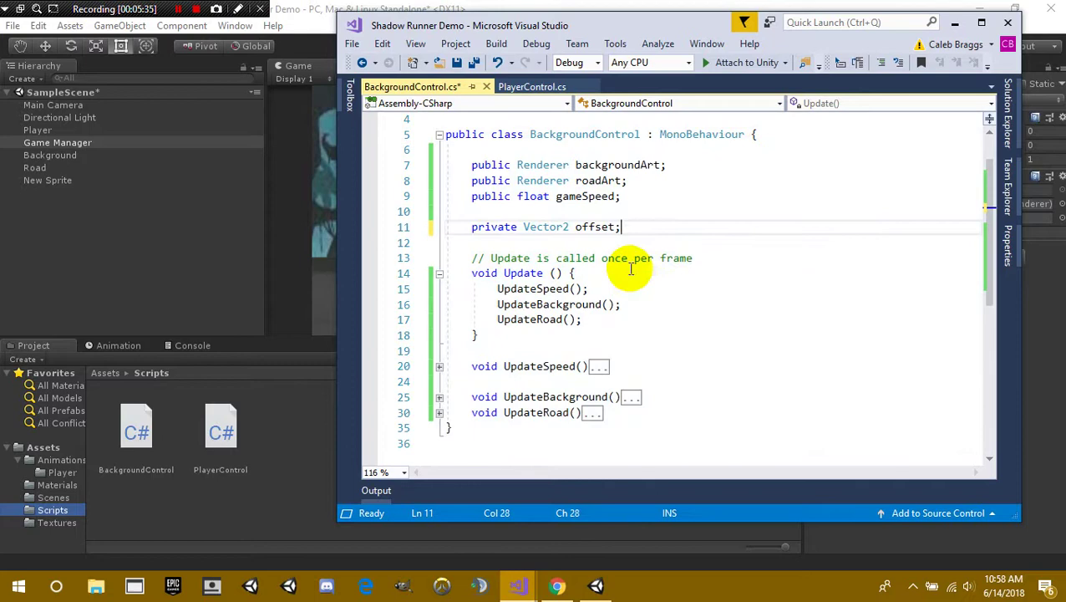
scroll(648, 276, "up", 1)
key("ctrl+s")
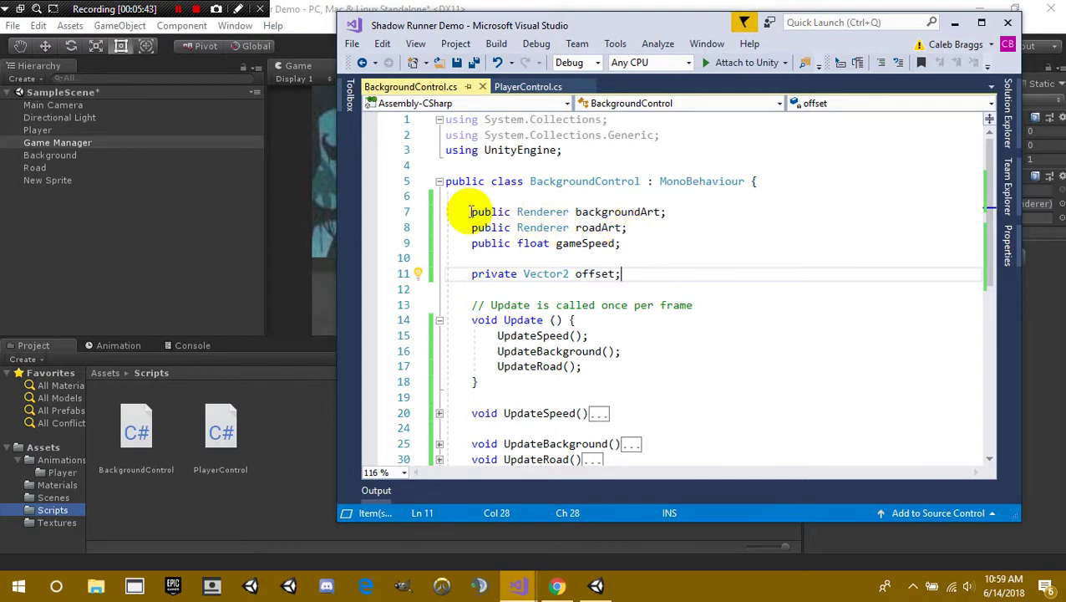
left_click_drag(628, 227, 416, 211)
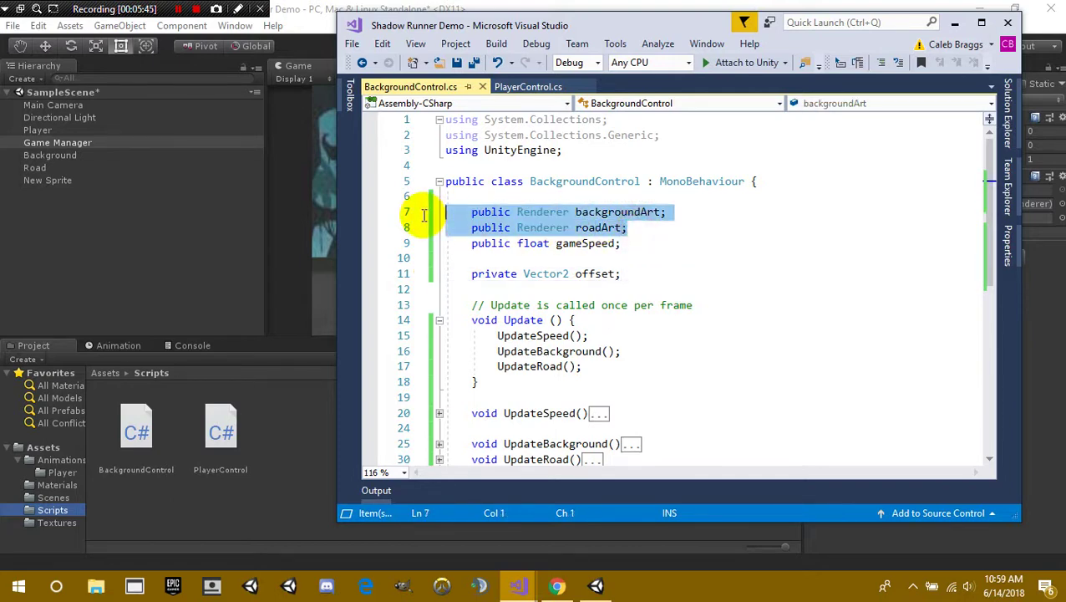
left_click(615, 212)
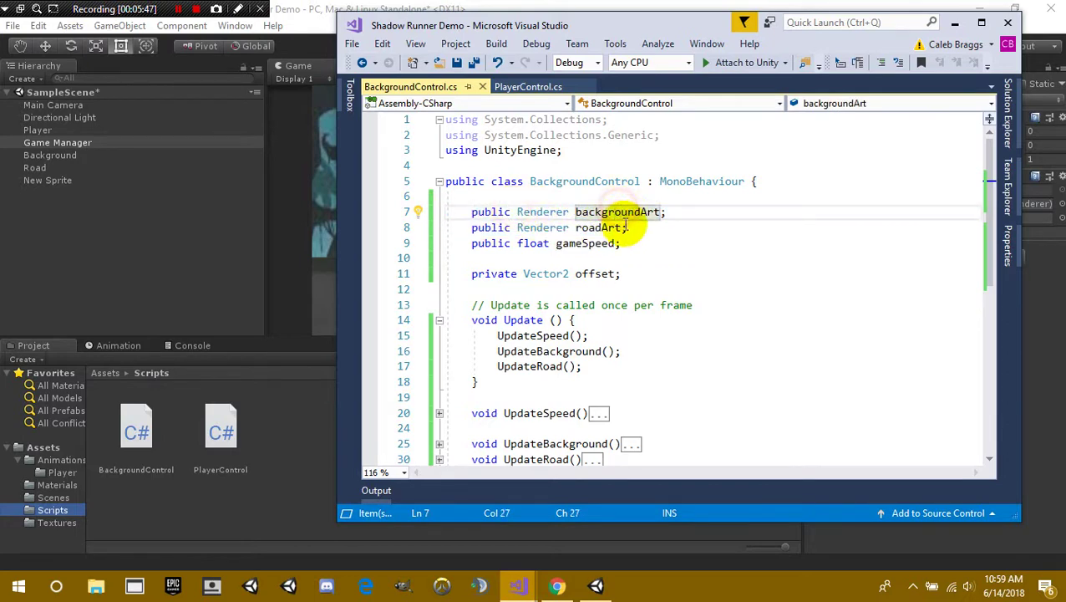
left_click(601, 228)
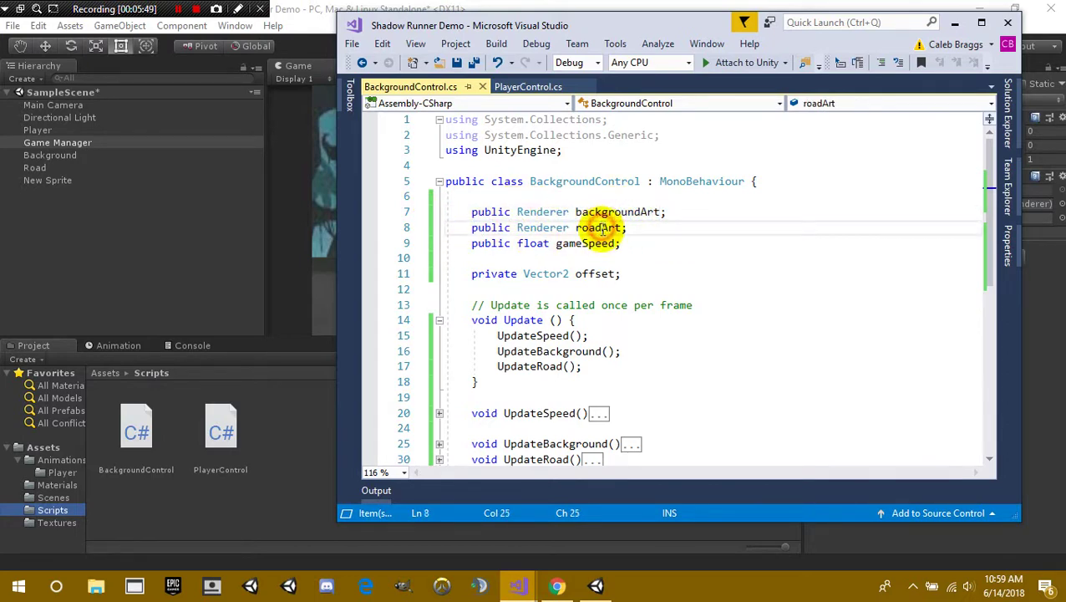
double_click(545, 212)
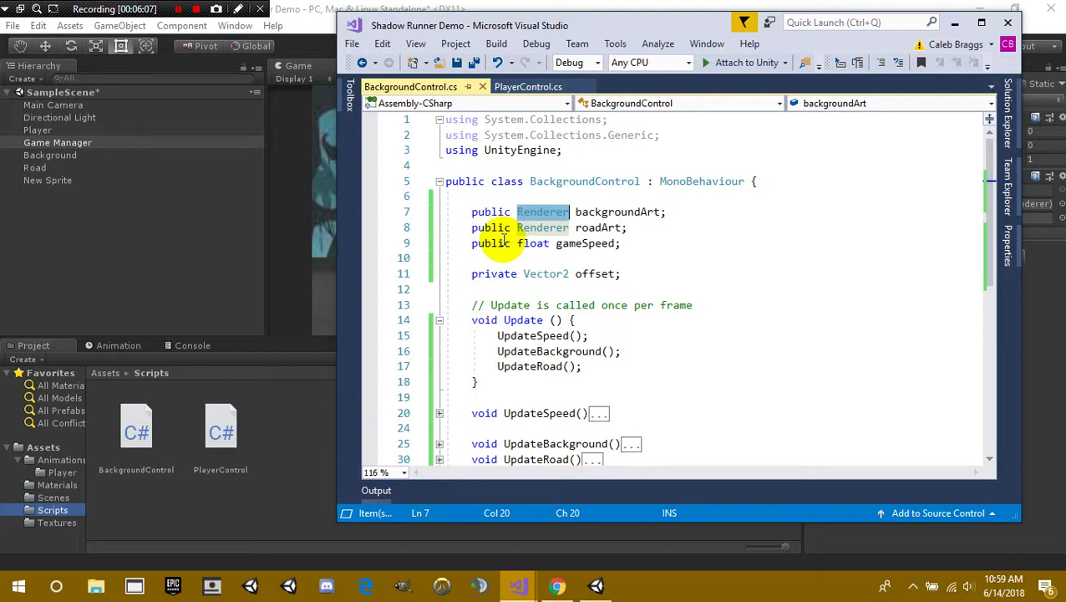
left_click(599, 231)
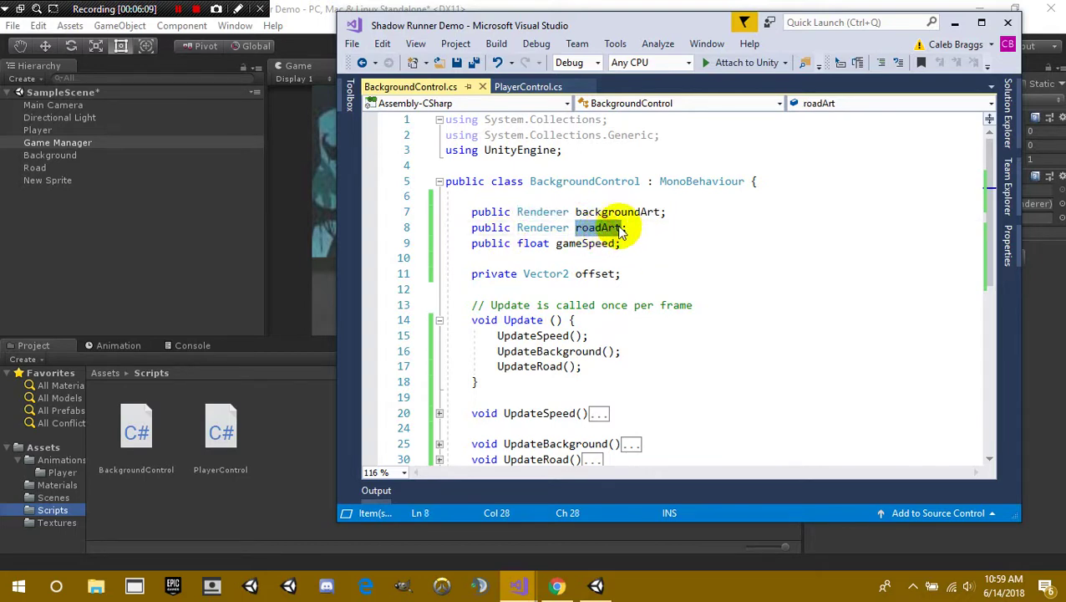
left_click(648, 228)
left_click_drag(648, 228, 435, 219)
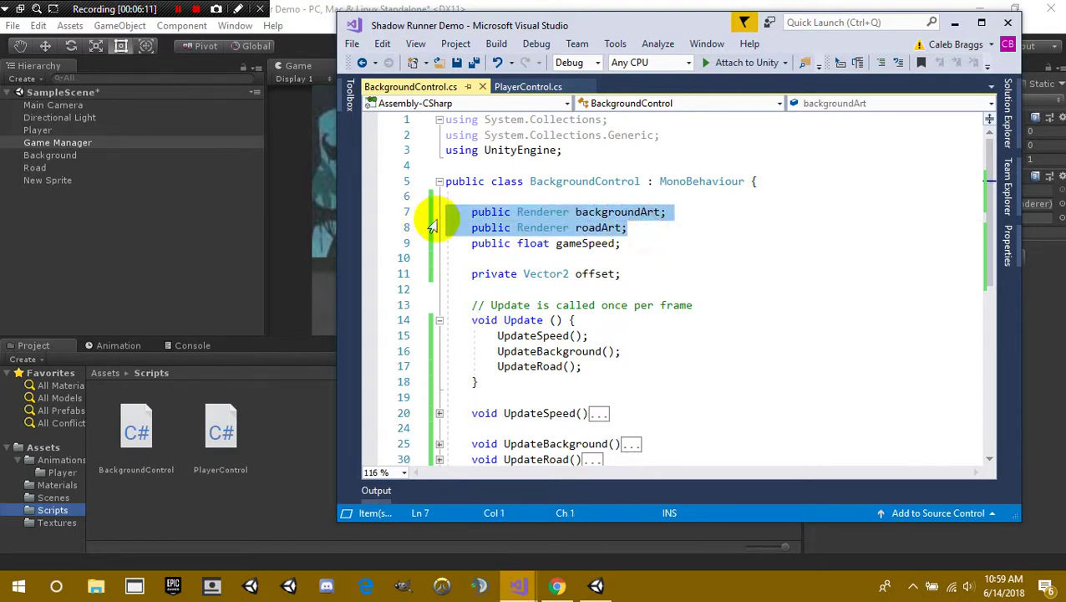
left_click(643, 242)
key("Left")
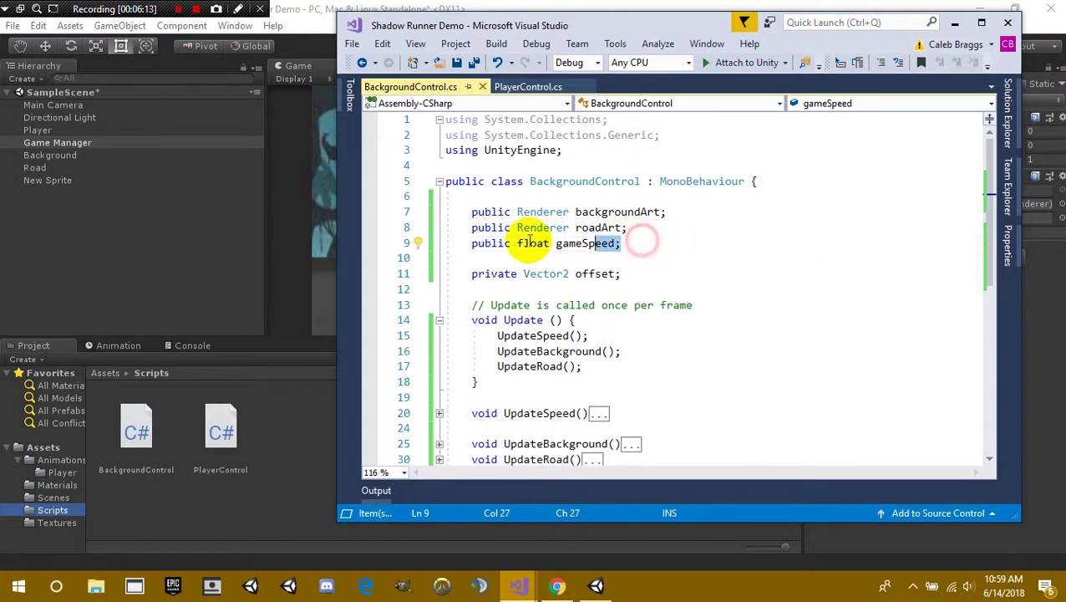
left_click(627, 246)
left_click_drag(627, 247, 595, 253)
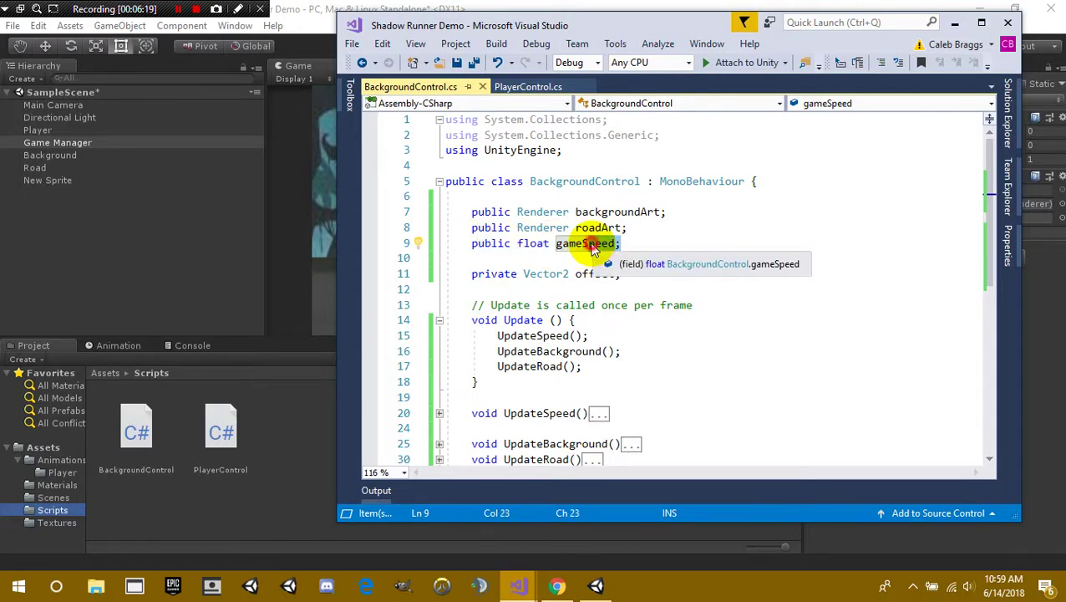
left_click(615, 245)
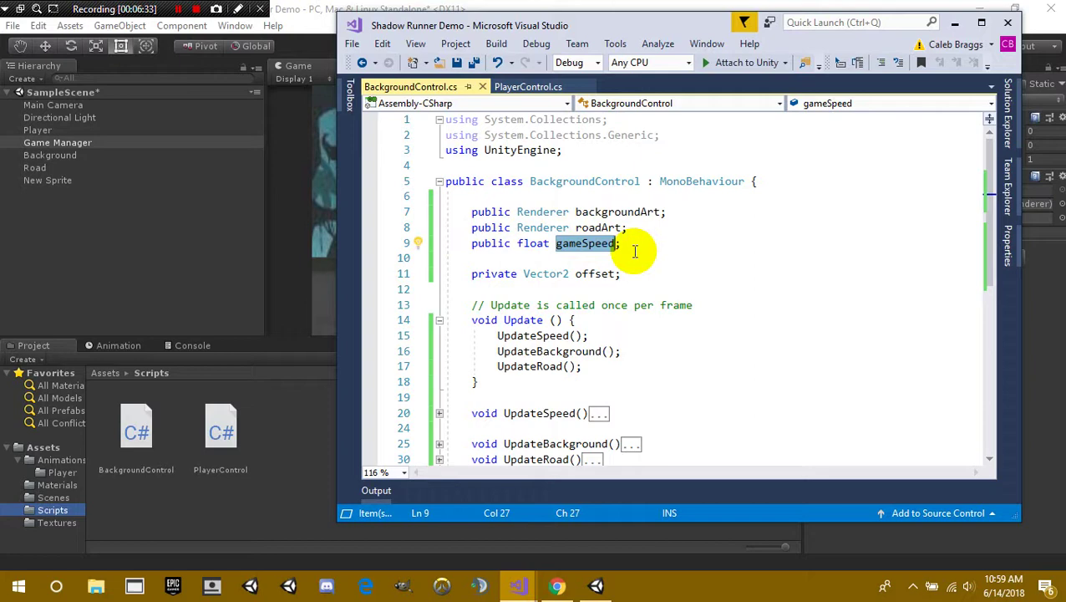
left_click_drag(635, 246, 445, 228)
key("shift+Down")
key("shift+Down")
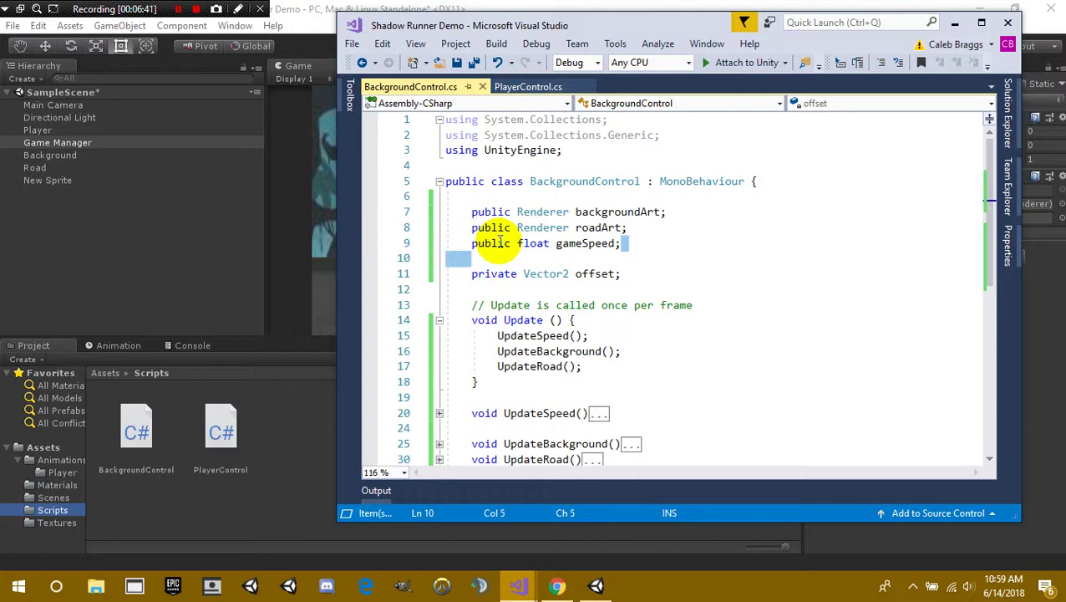
scroll(680, 275, "down", 1)
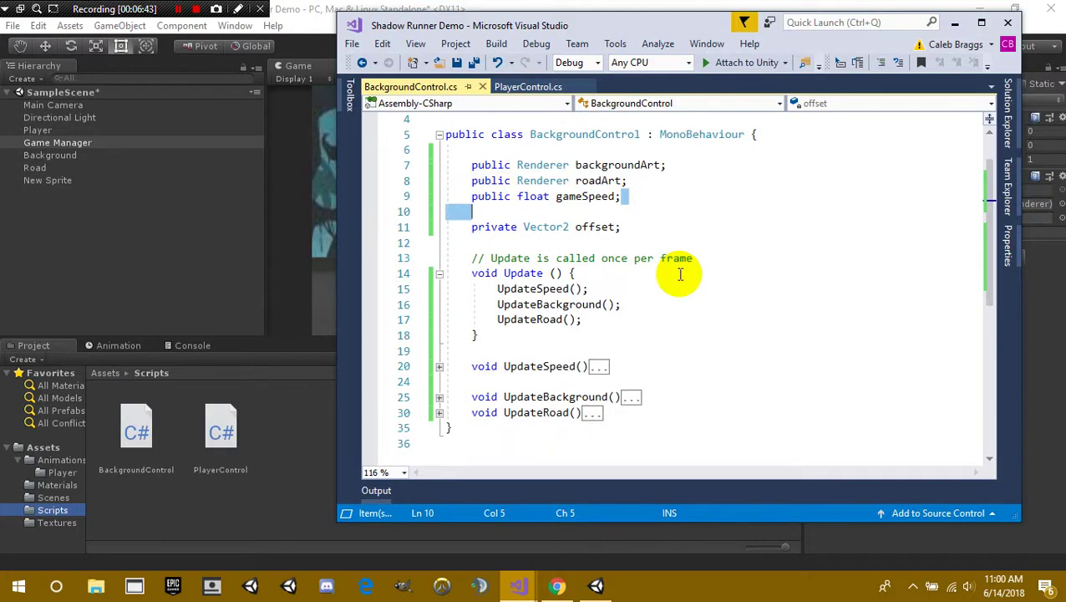
left_click(649, 195)
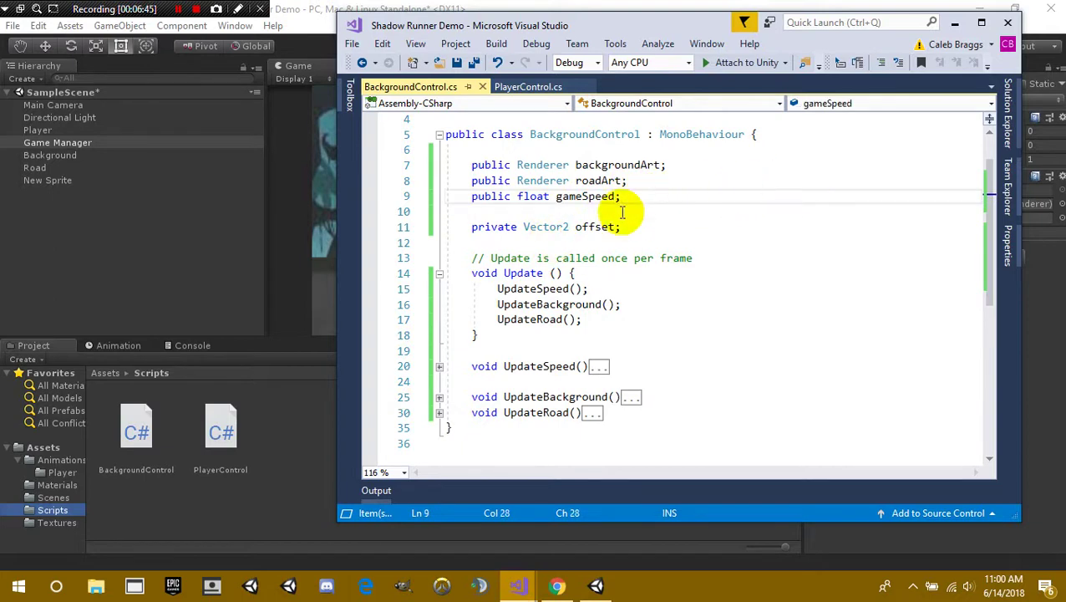
left_click(483, 210)
key("shift+Up")
left_click(730, 219)
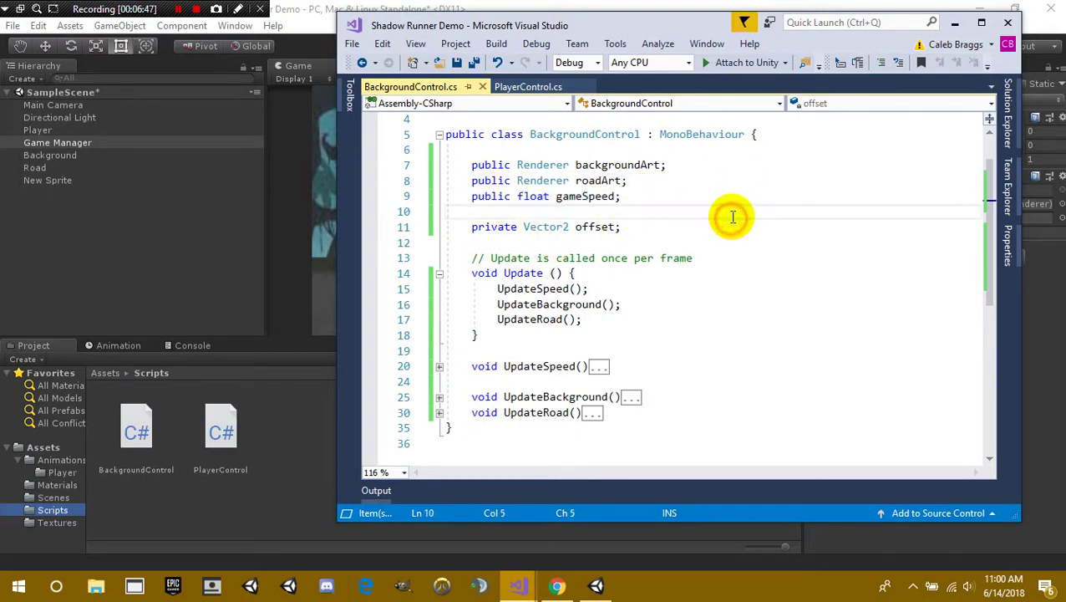
- Inspect the UpdateSpeed call and the private Vector2 offset declaration
scroll(715, 219, "down", 2)
left_click(443, 197)
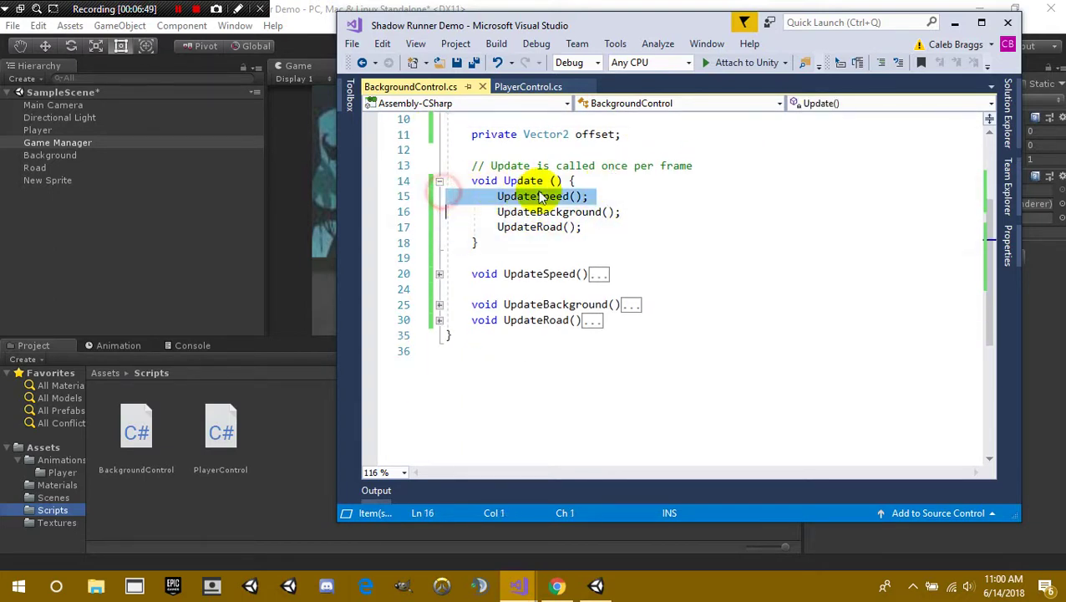
scroll(585, 258, "up", 1)
scroll(612, 168, "up", 2)
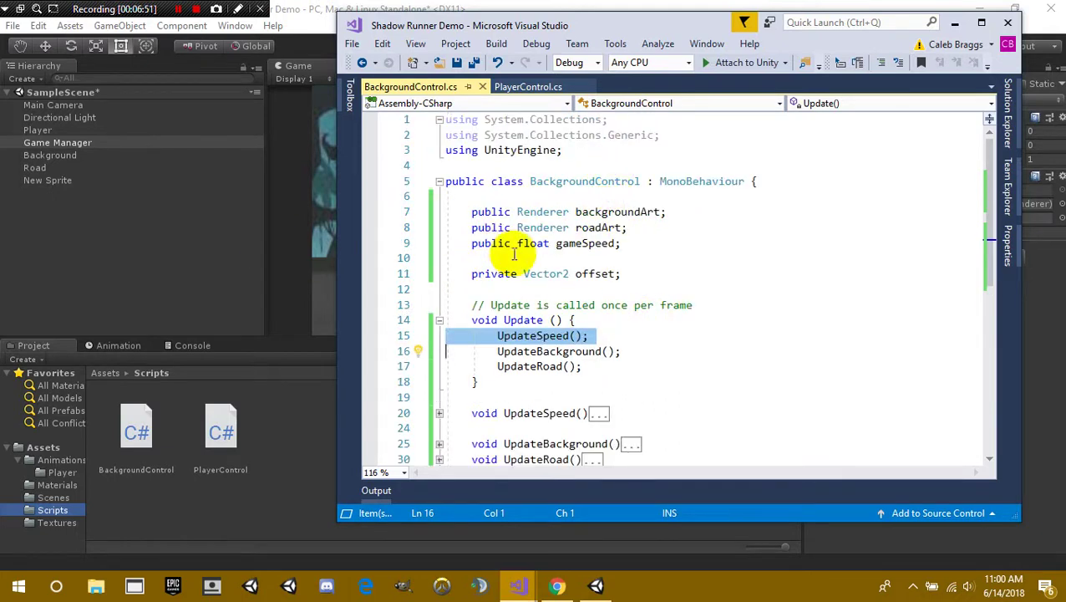
left_click(524, 274)
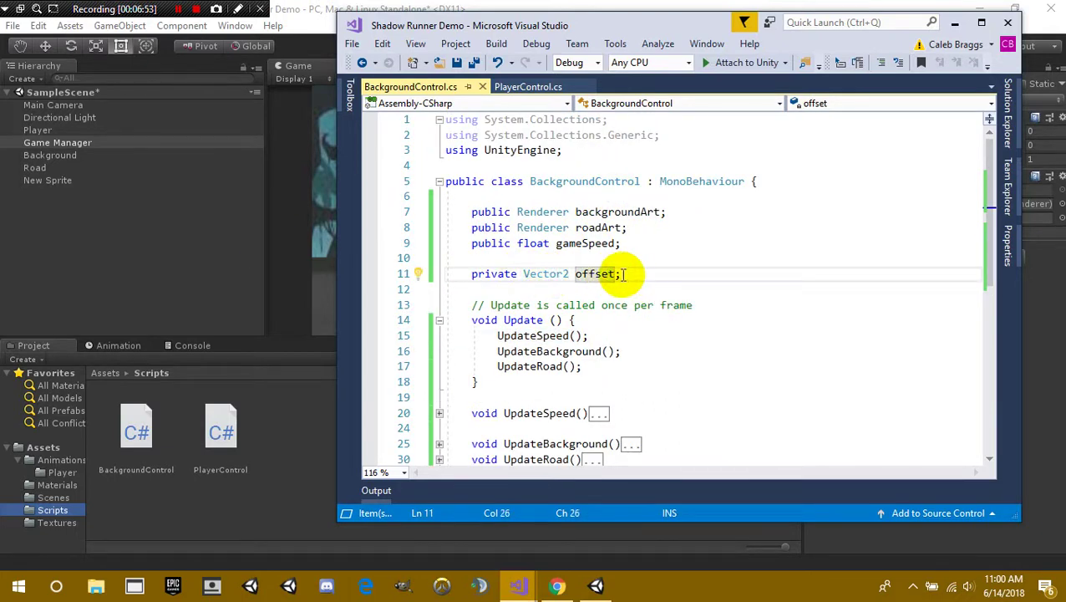
left_click_drag(623, 274, 459, 274)
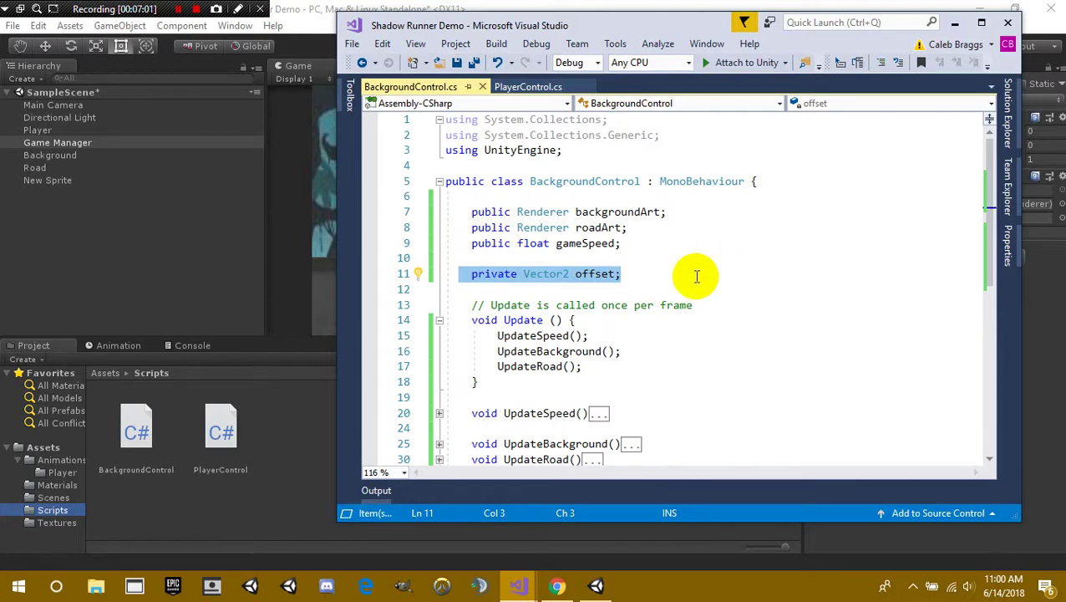
scroll(585, 259, "down", 1)
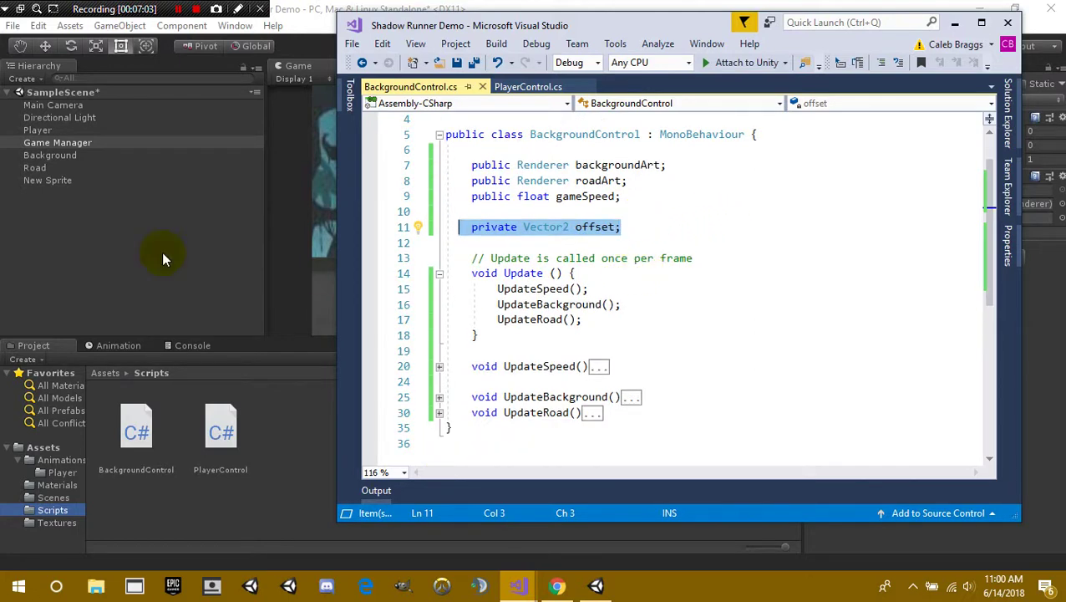
scroll(595, 207, "down", 2)
scroll(595, 250, "up", 1)
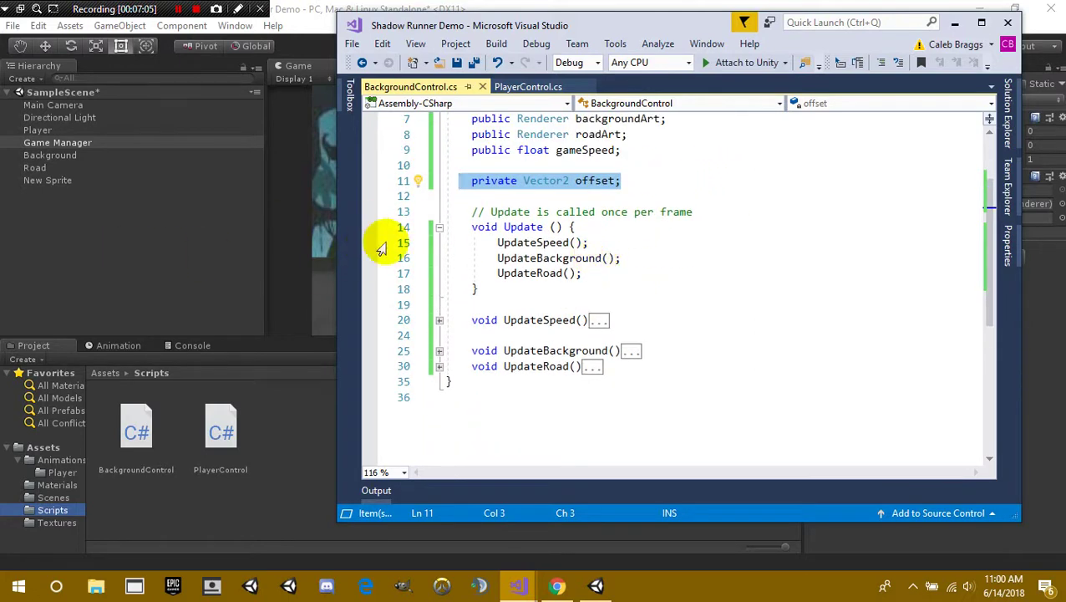
- Walk through Update's calls to UpdateSpeed, UpdateBackground and UpdateRoad
left_click_drag(700, 211, 359, 226)
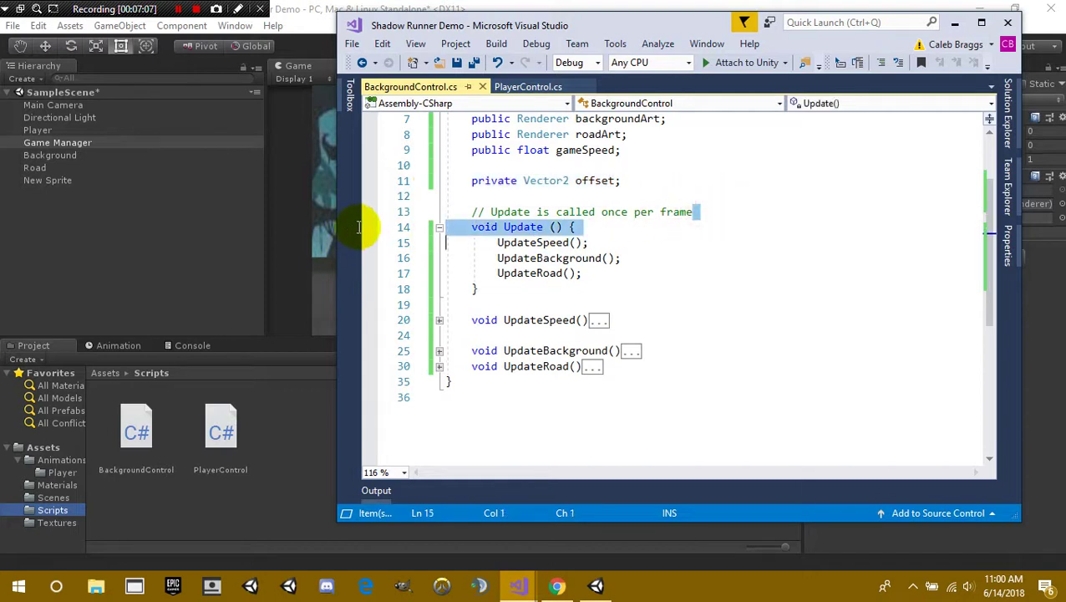
left_click(589, 242)
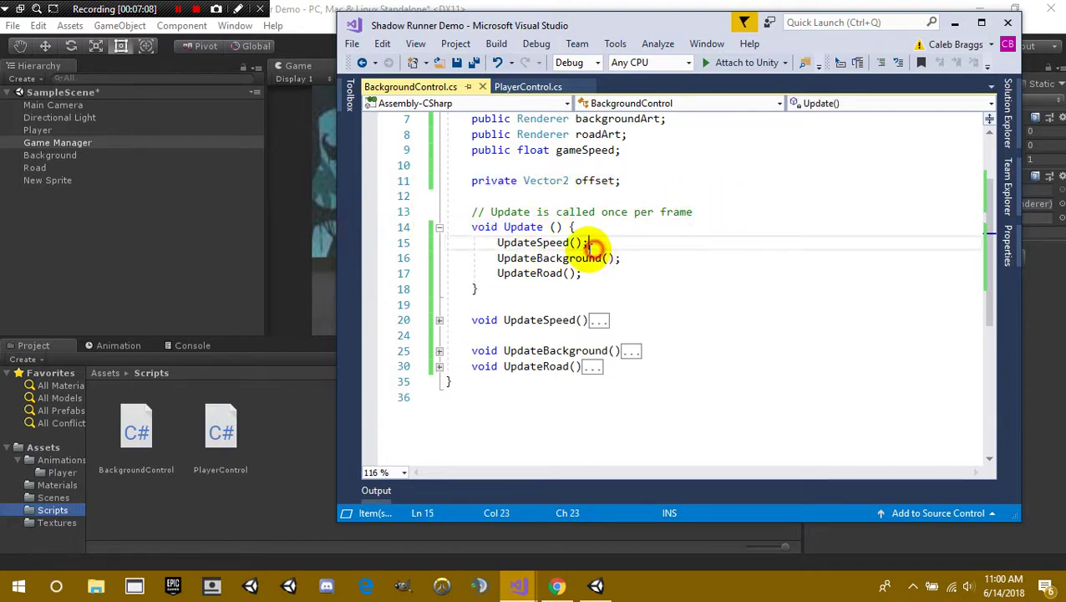
left_click(538, 242)
left_click_drag(620, 240, 474, 258)
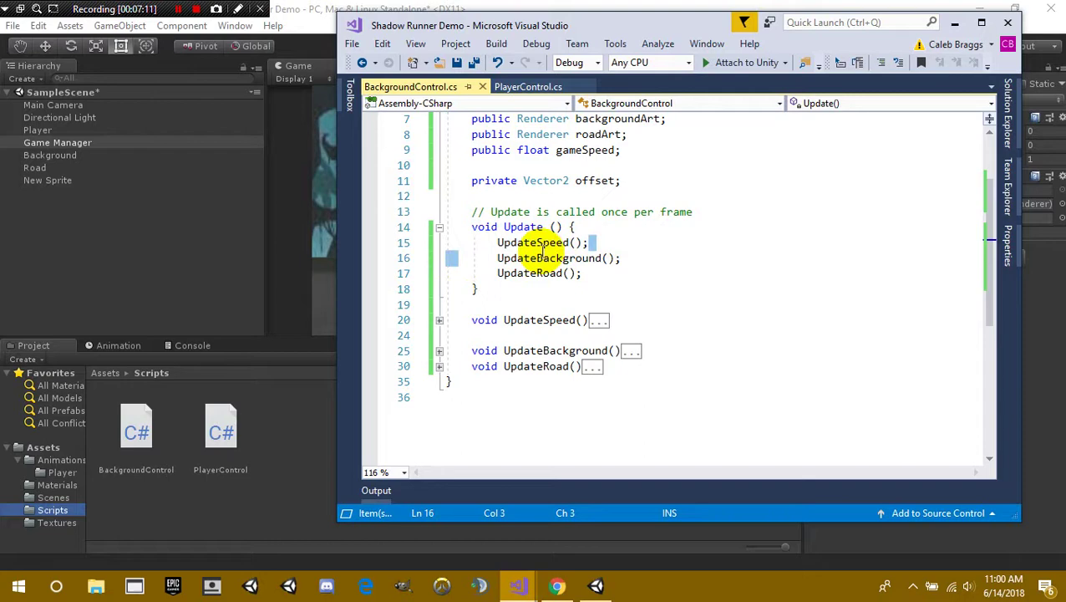
left_click_drag(623, 258, 499, 289)
scroll(667, 269, "down", 2)
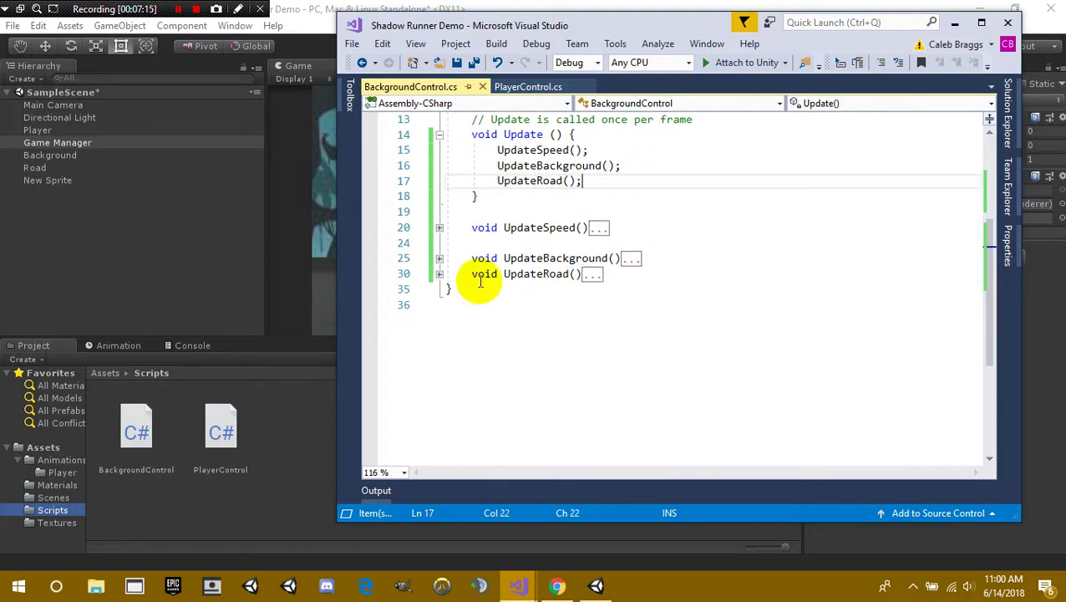
- Expand UpdateSpeed and trace its offset = new Vector2(Time.time * gameSpeed, 0) line
left_click(439, 227)
left_click(574, 227)
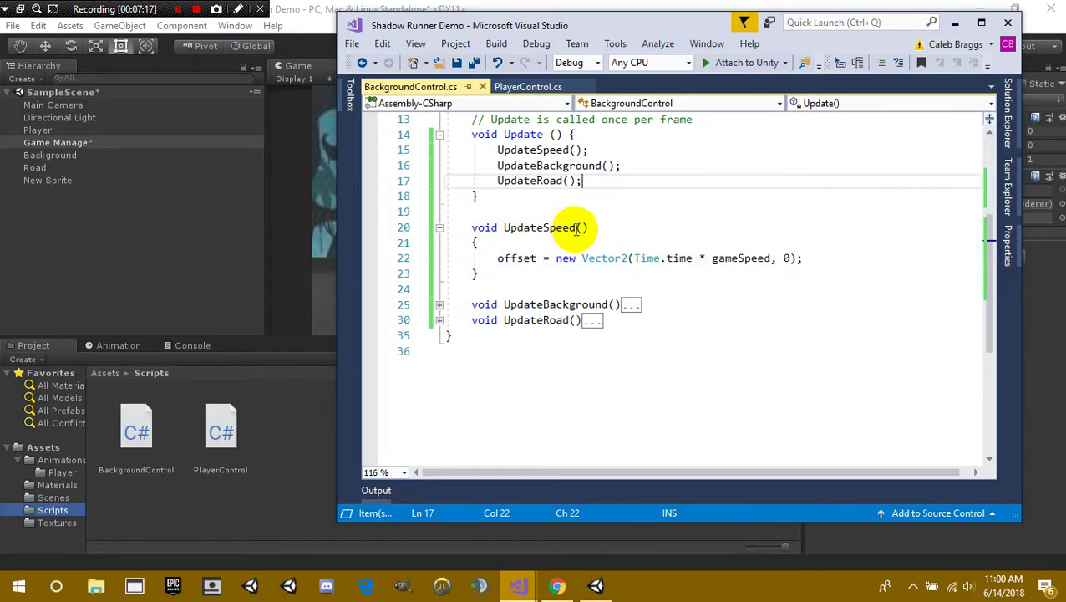
left_click(516, 259)
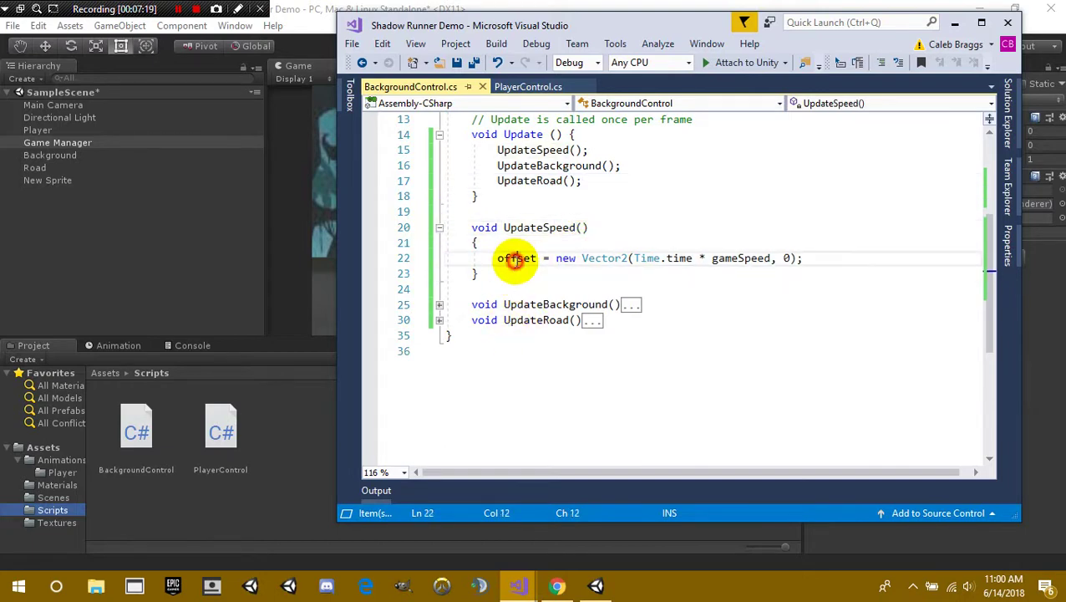
left_click(611, 258)
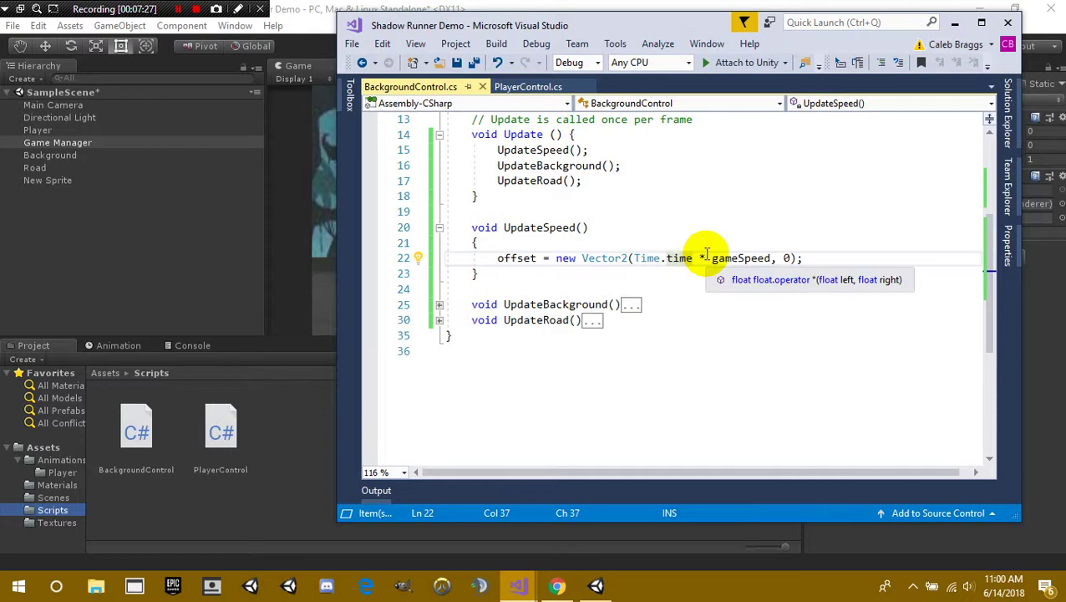
left_click(748, 269)
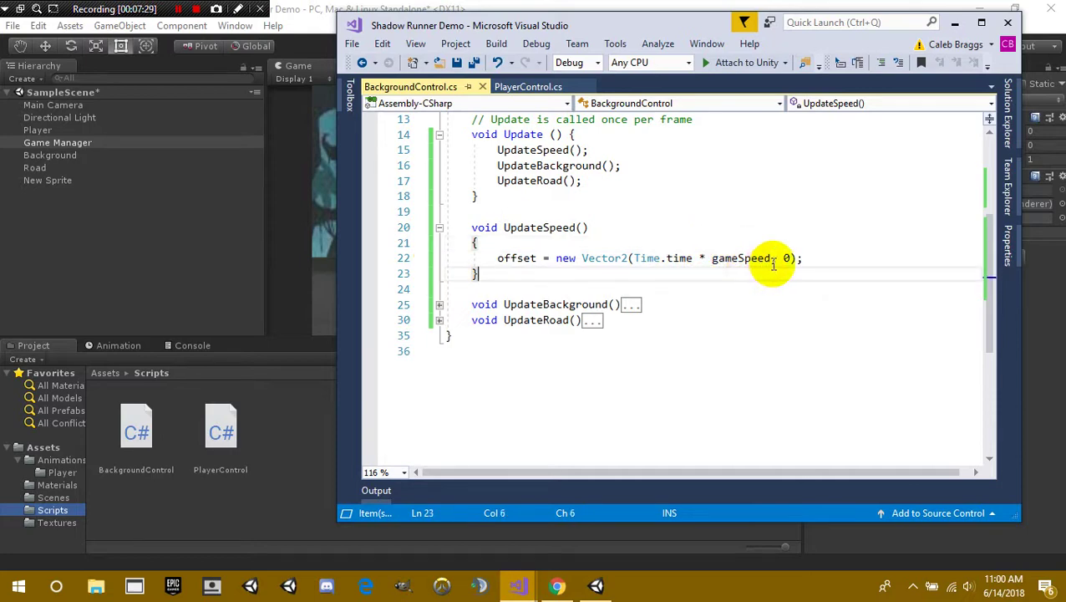
left_click_drag(773, 264, 633, 259)
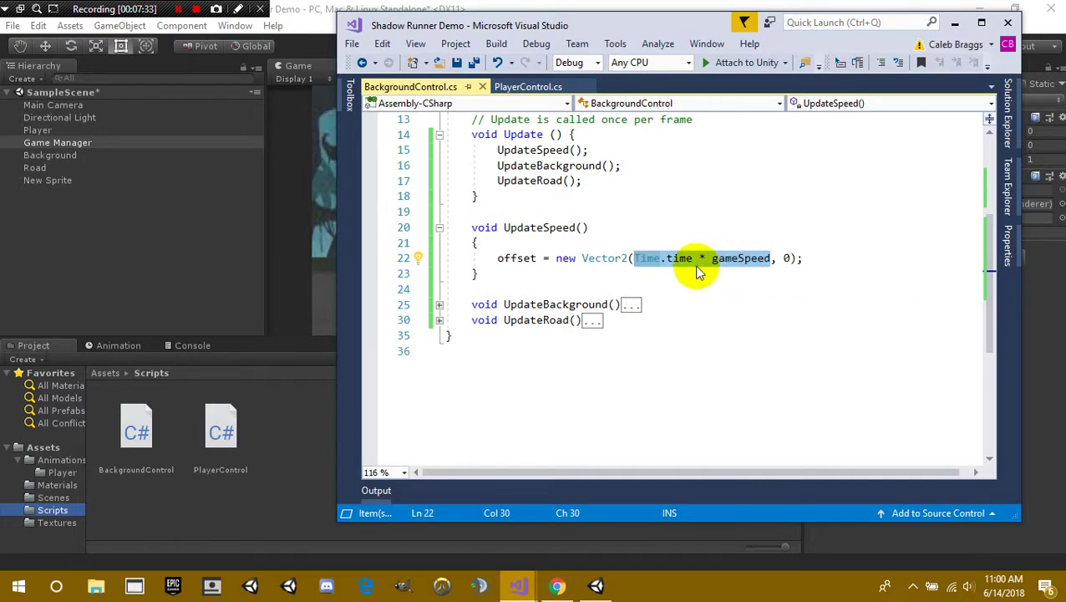
left_click(734, 258)
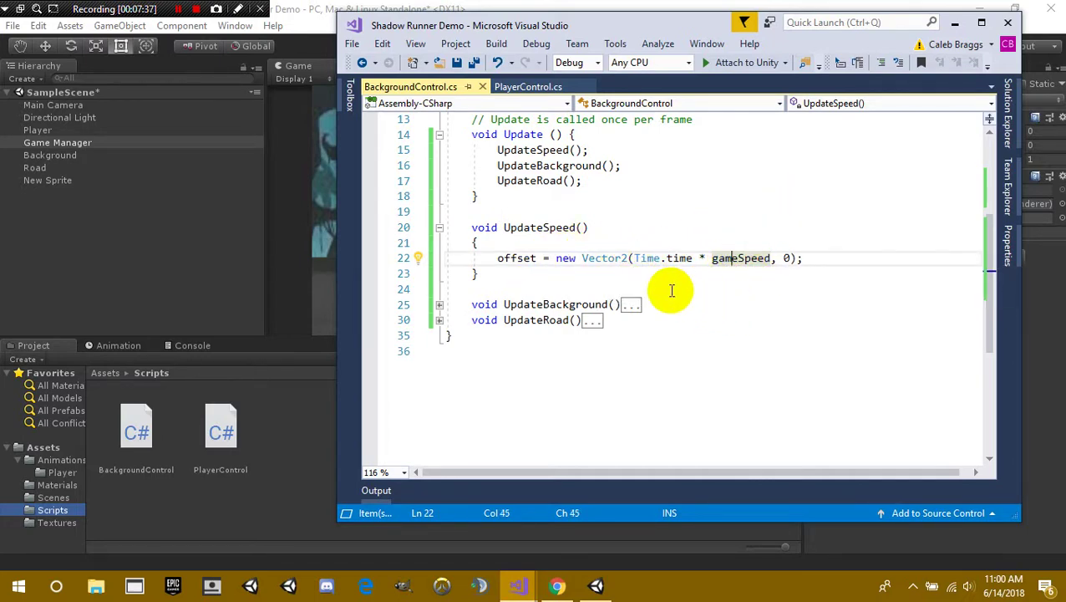
scroll(673, 285, "up", 1)
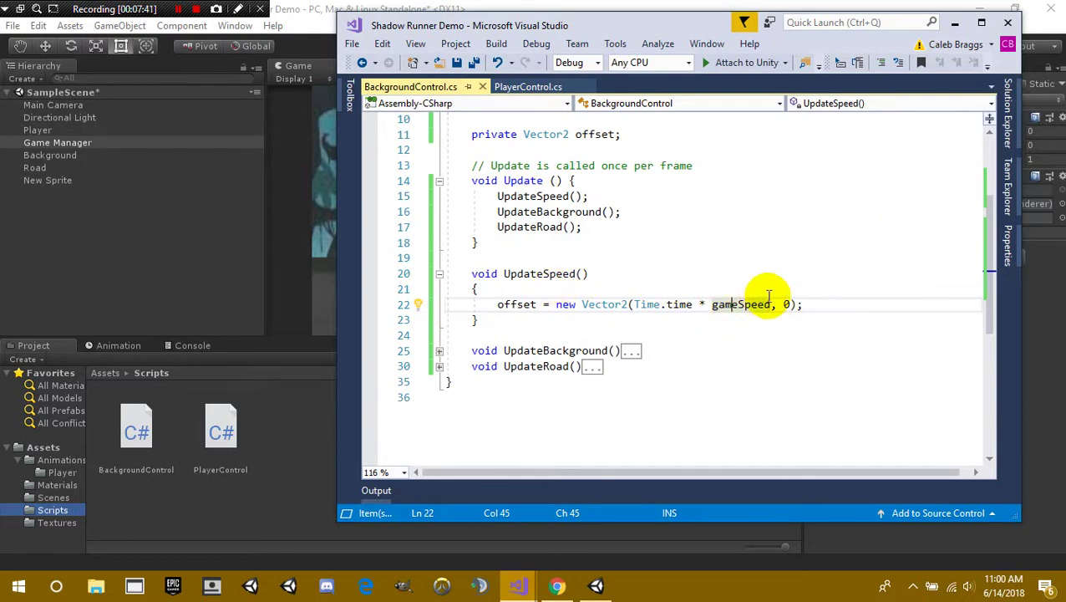
scroll(808, 319, "up", 2)
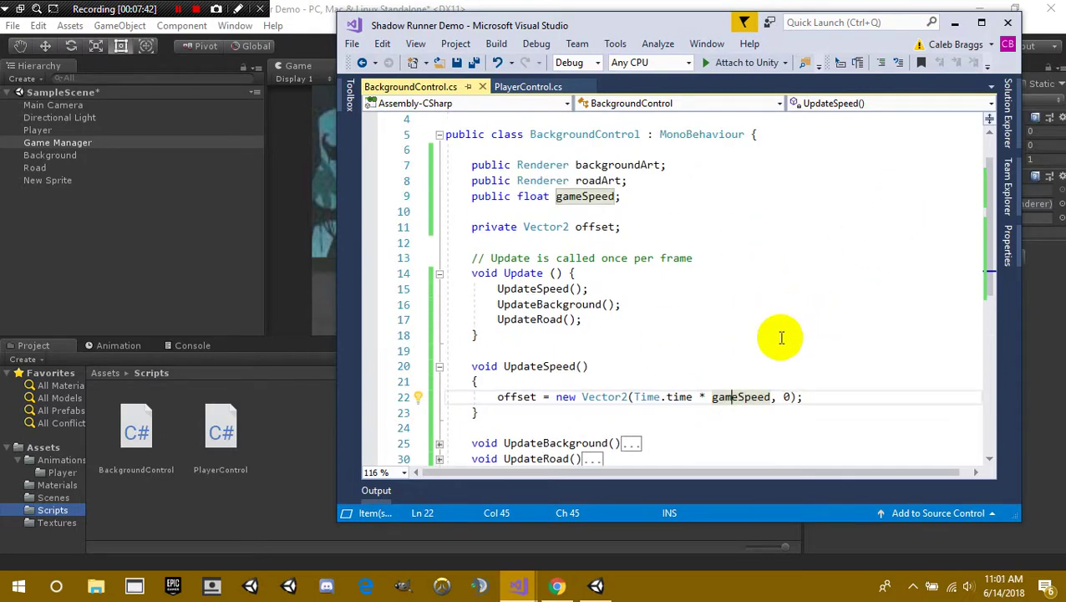
left_click(789, 396)
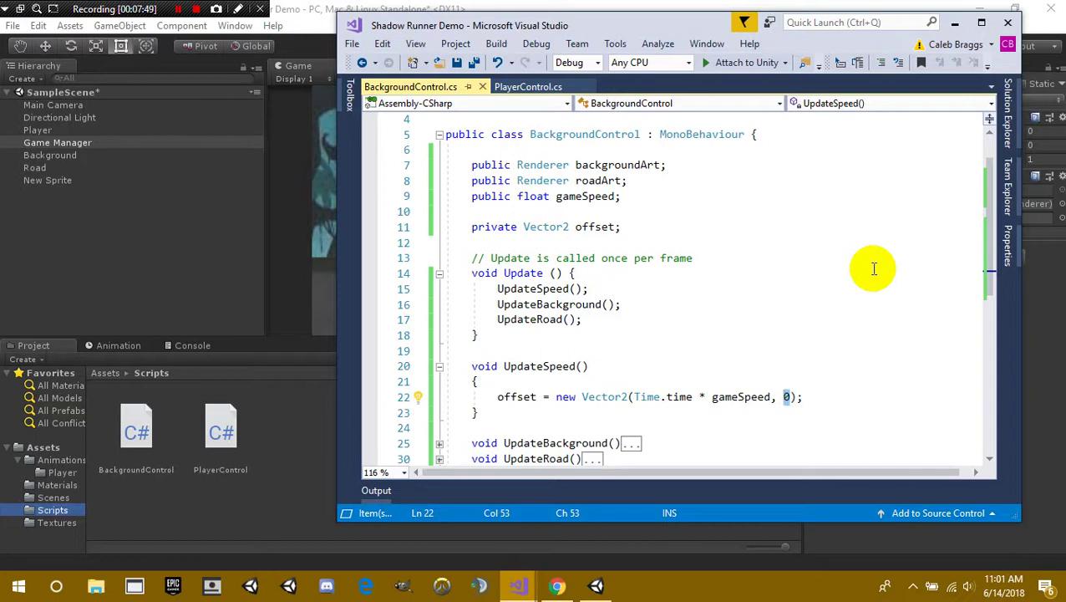
- Collapse UpdateSpeed, expand UpdateBackground and delete its empty line 28
left_click(438, 366)
scroll(436, 367, "down", 2)
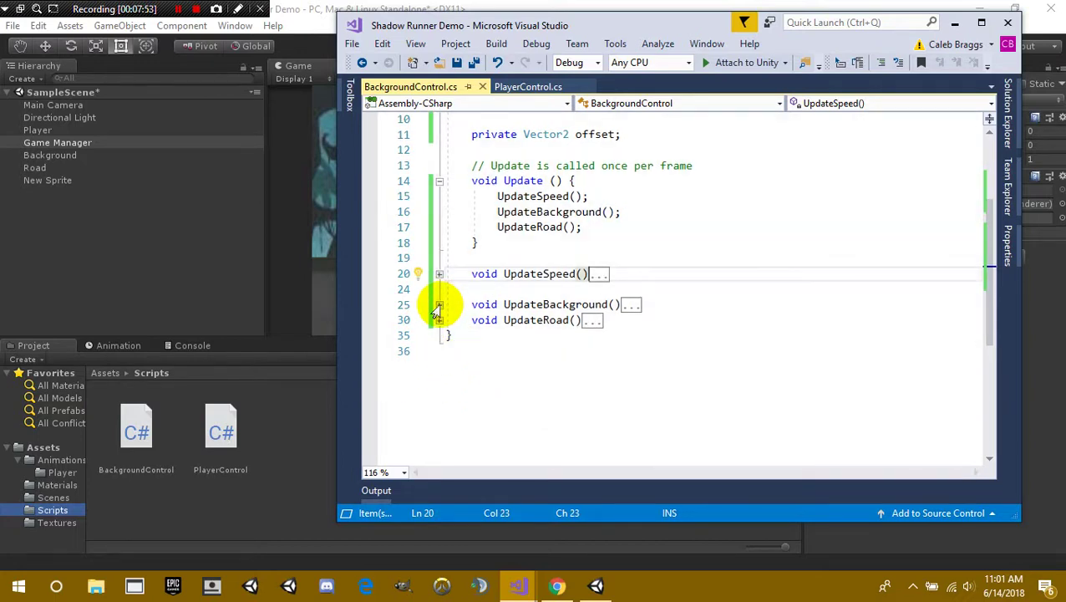
left_click(439, 306)
scroll(602, 304, "down", 1)
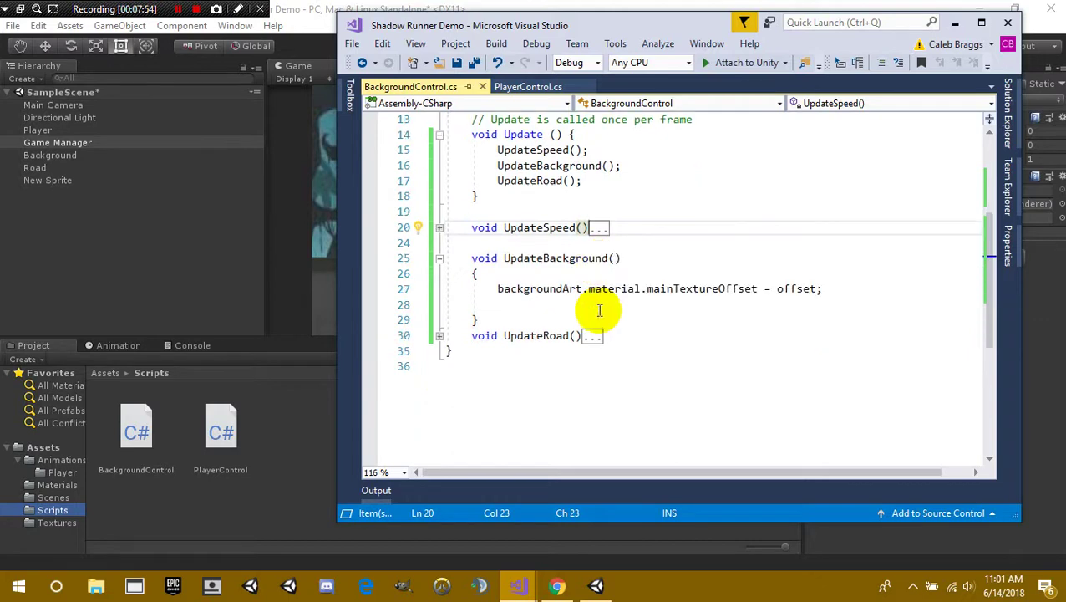
left_click(447, 306)
key("BackSpace")
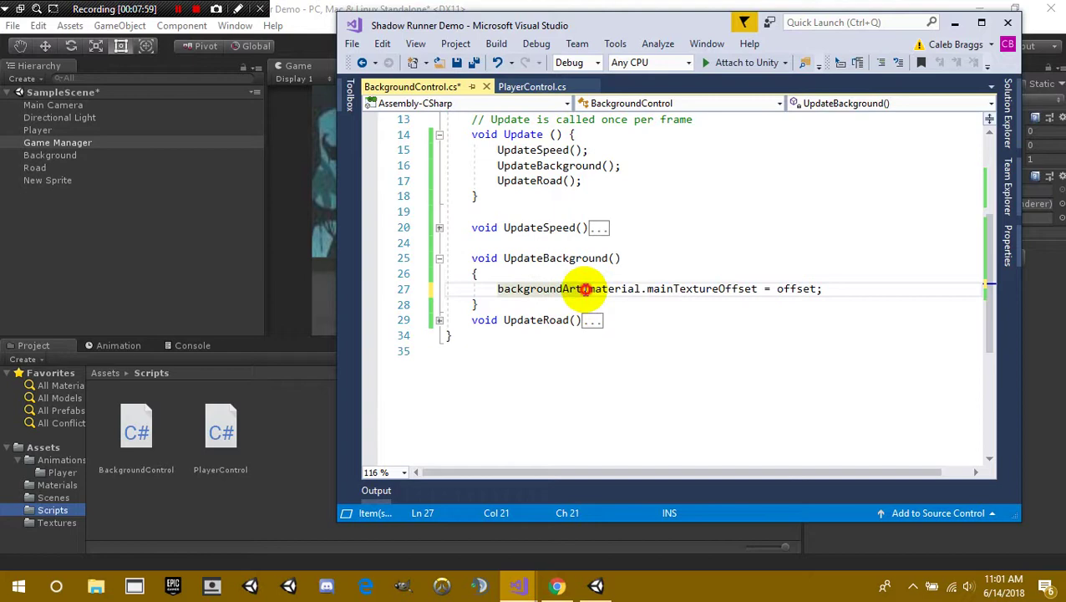
- Review the backgroundArt.material.mainTextureOffset = offset assignment
left_click(513, 289)
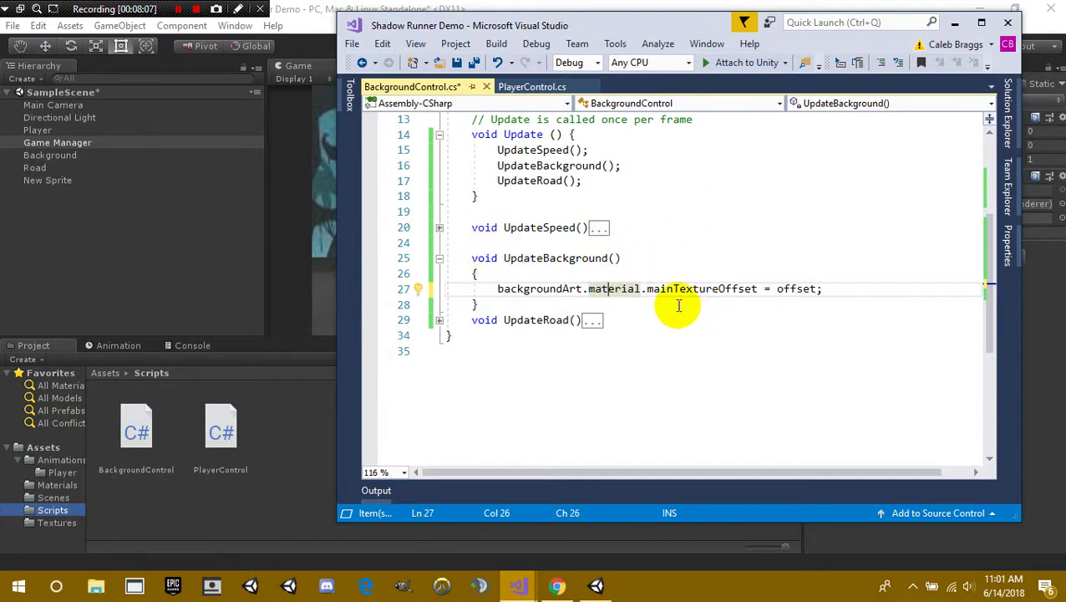
left_click(706, 289)
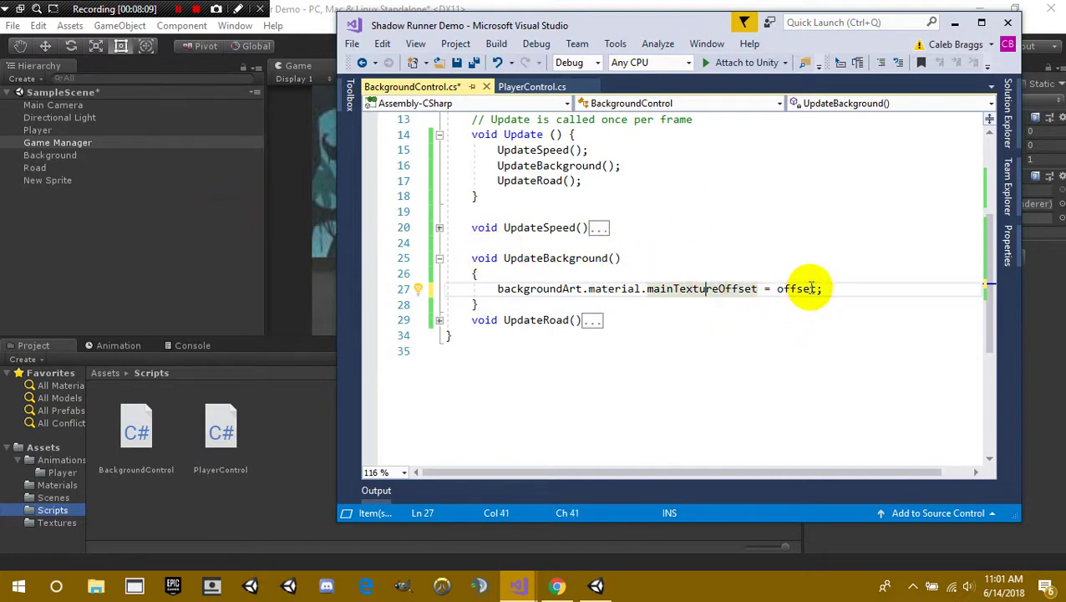
left_click_drag(830, 294, 483, 285)
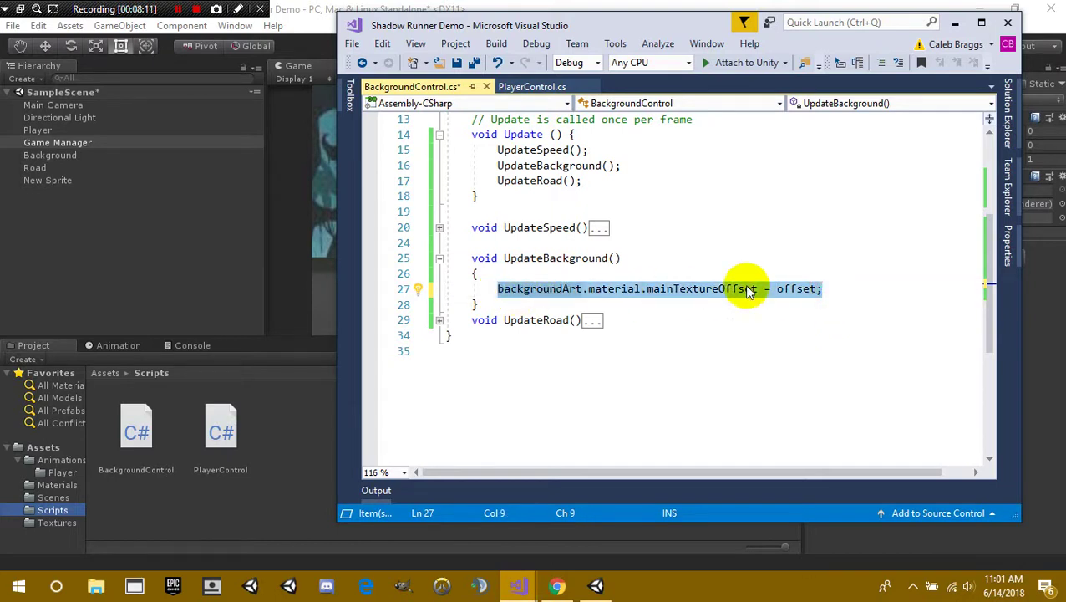
left_click(817, 277)
scroll(664, 326, "down", 2)
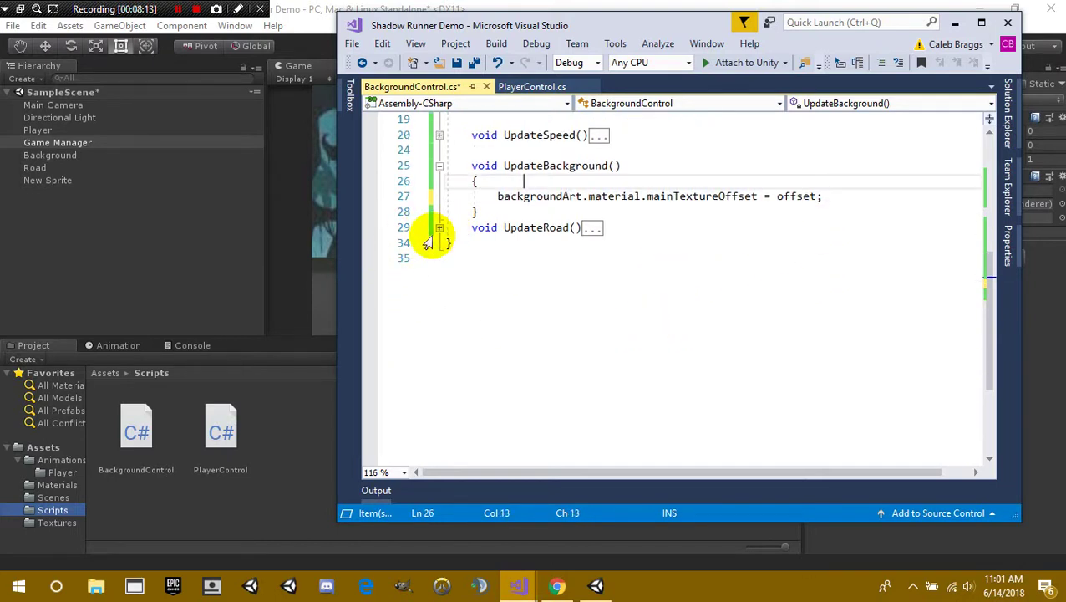
- Expand UpdateRoad and delete its blank line above the roadArt.material.mainTextureOffset = offset statement
left_click(438, 228)
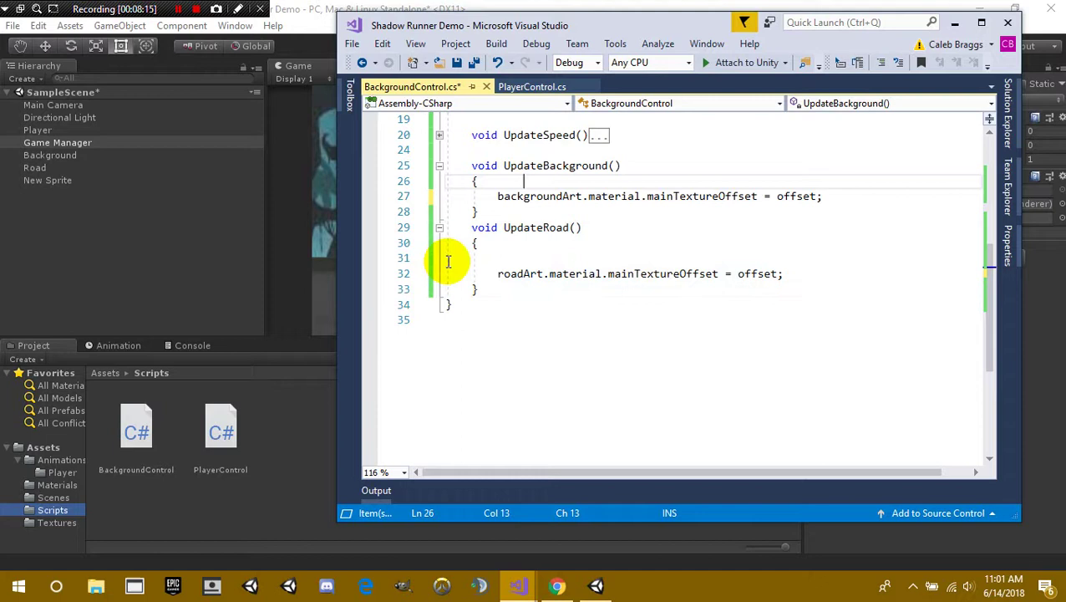
left_click(448, 263)
key("BackSpace")
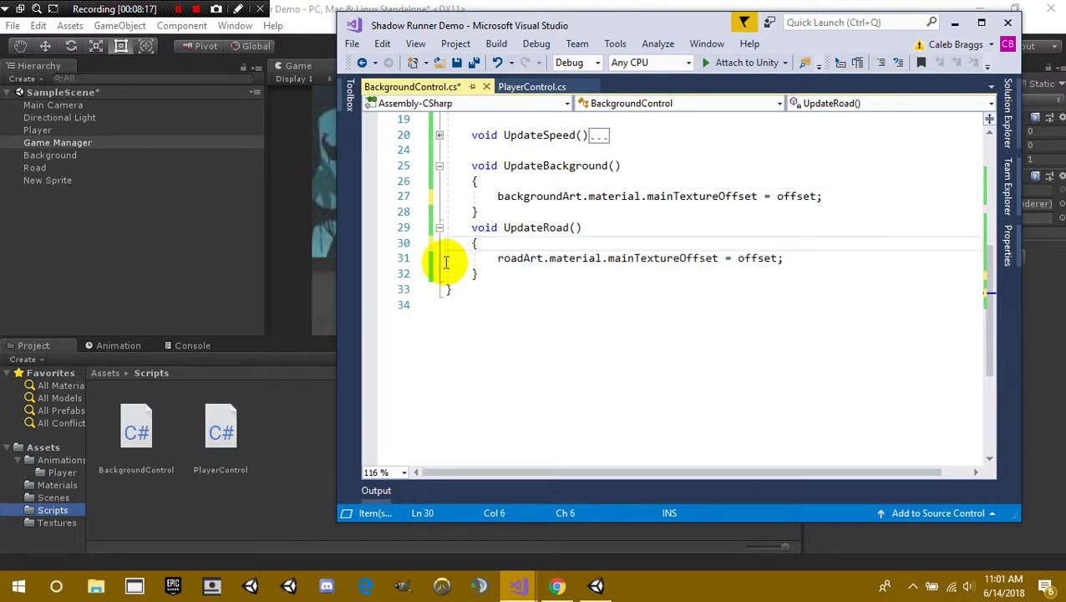
double_click(523, 258)
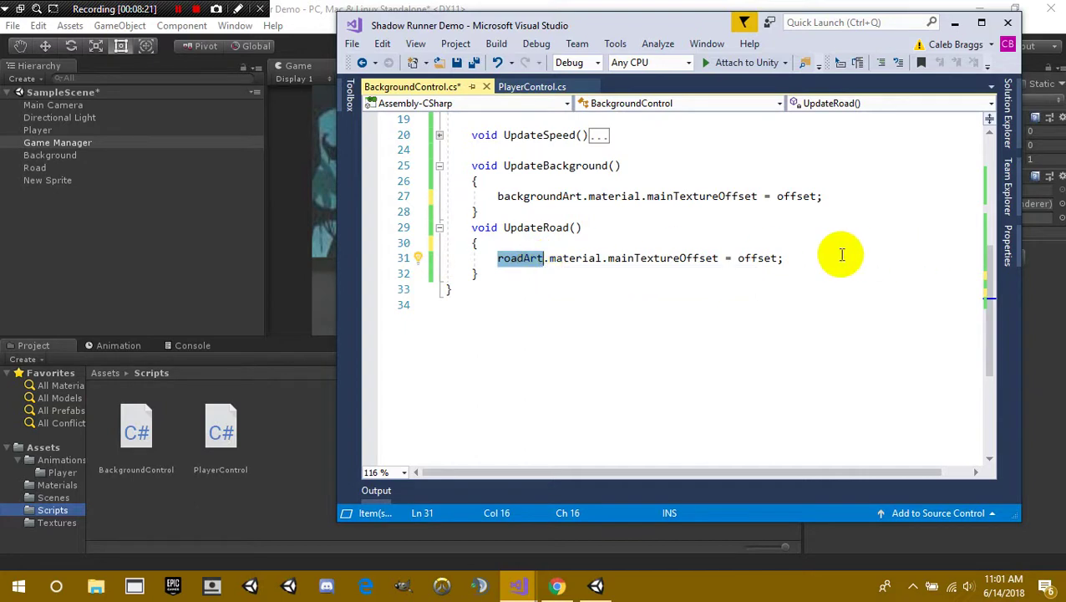
left_click_drag(805, 256, 547, 267)
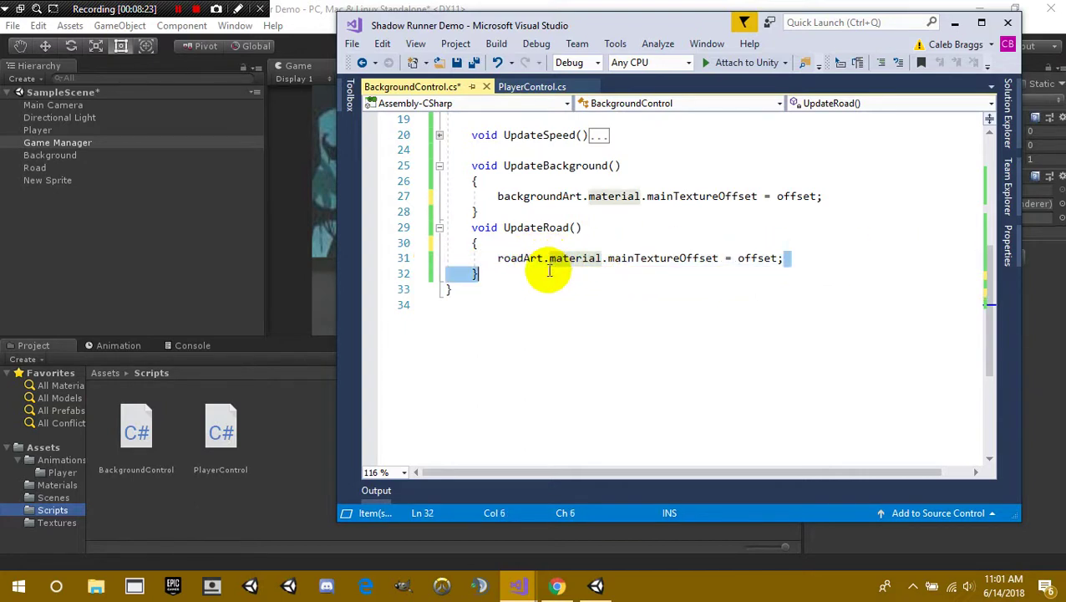
left_click(846, 259)
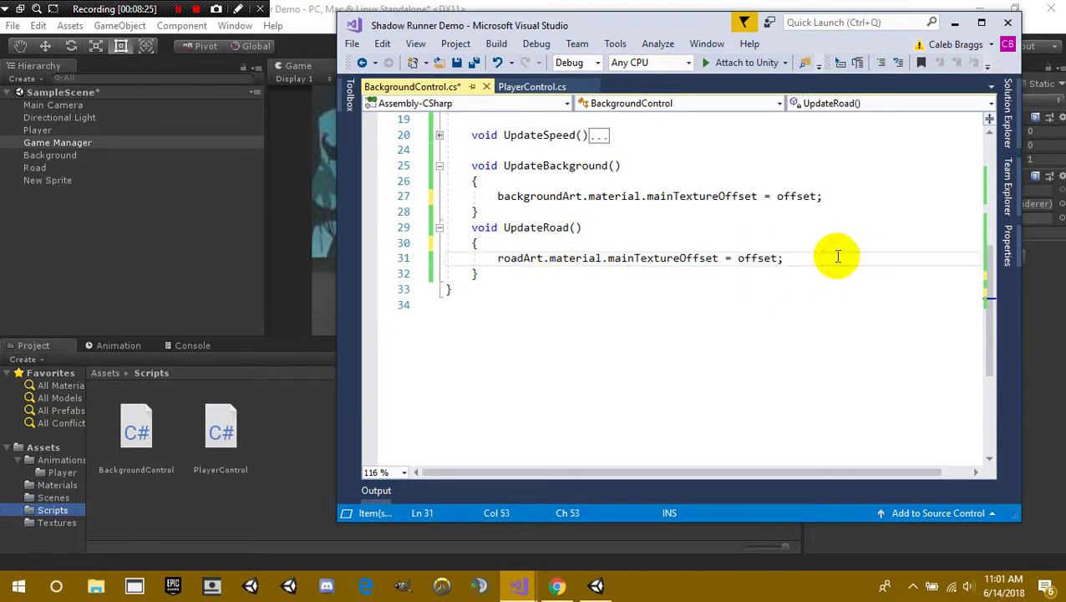
- Review the three update methods and expand the collapsed UpdateSpeed body
scroll(736, 272, "up", 2)
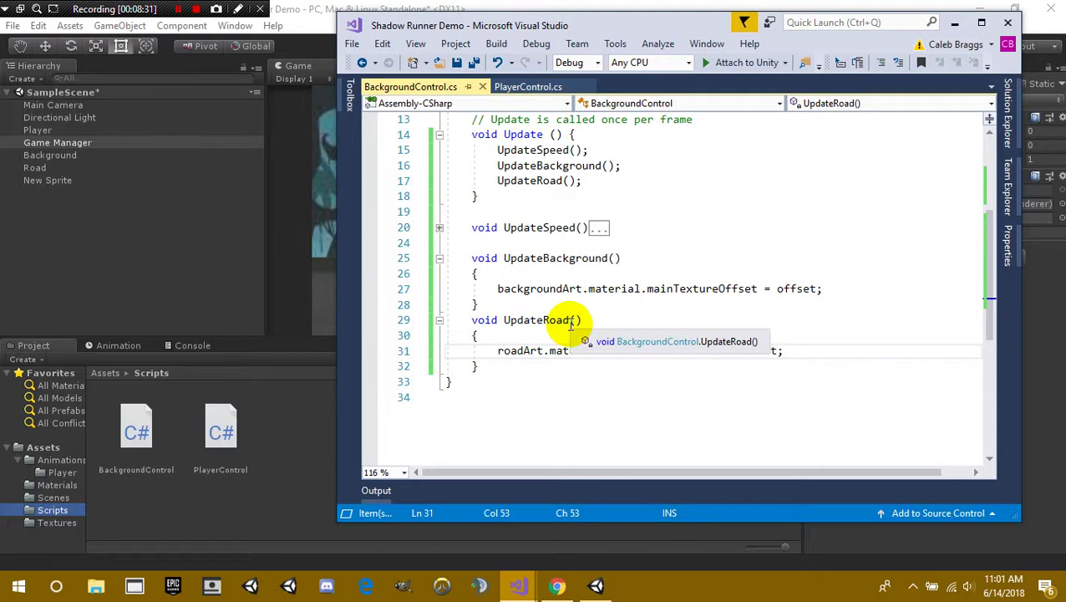
left_click_drag(798, 348, 492, 290)
left_click(513, 378)
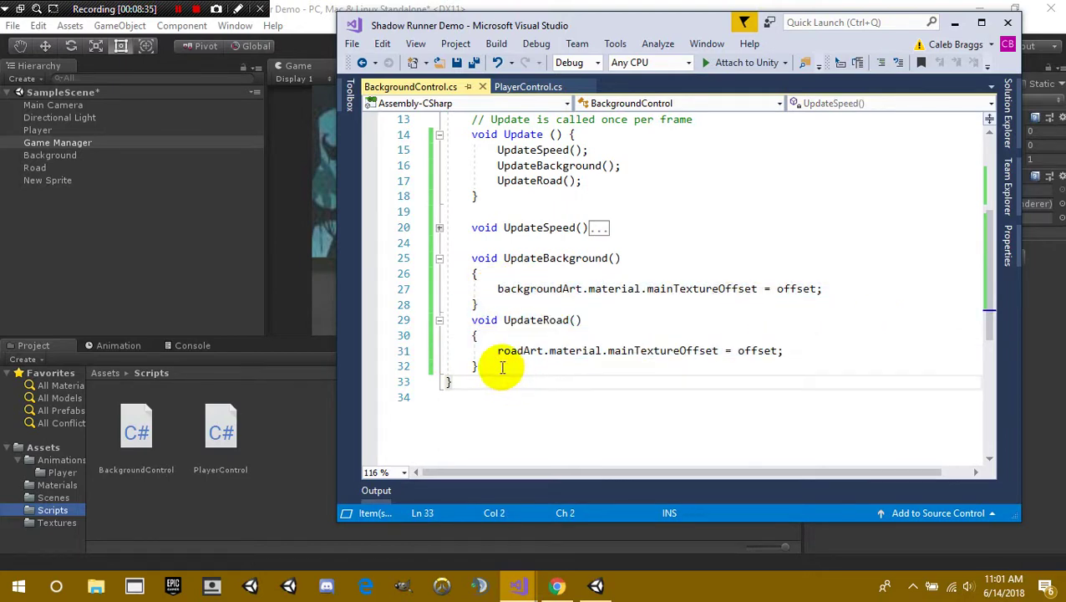
left_click_drag(503, 368, 482, 222)
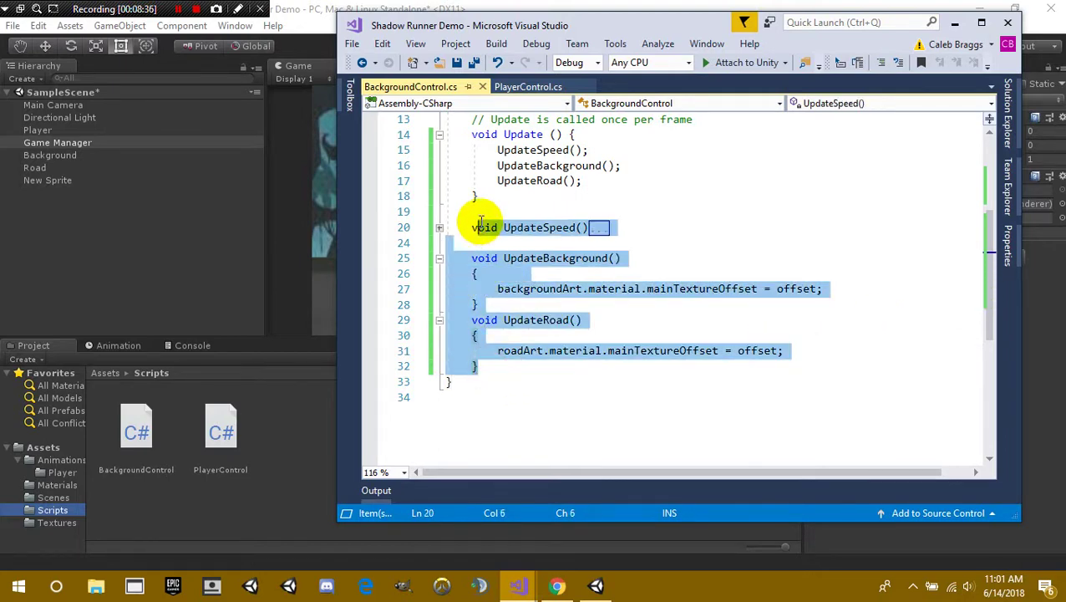
left_click(715, 252)
left_click(438, 227)
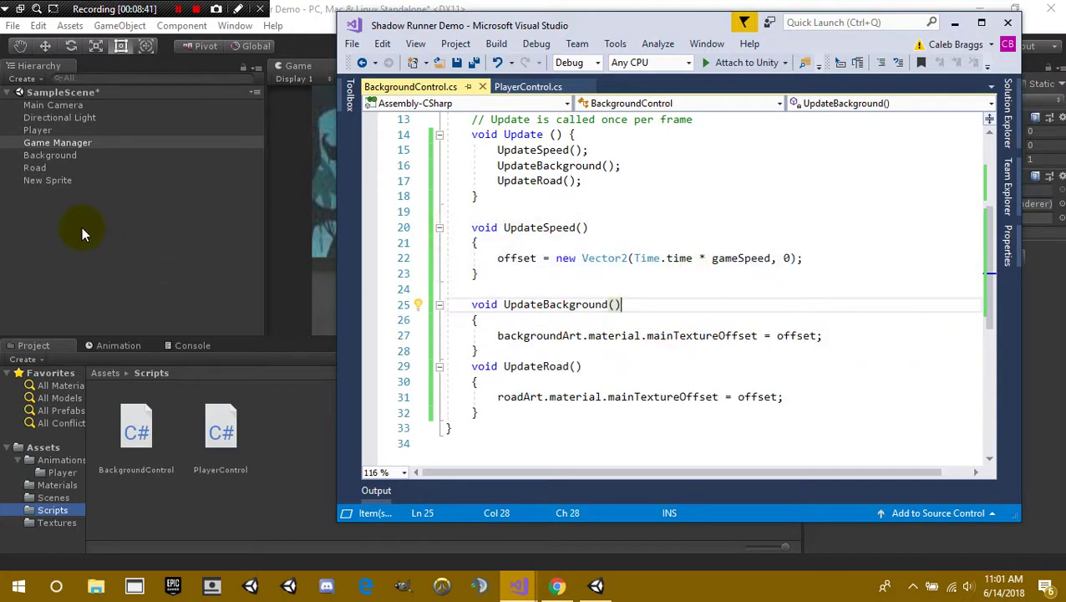
- Back in Unity, select Player in the Hierarchy and enter Play mode
left_click(53, 130)
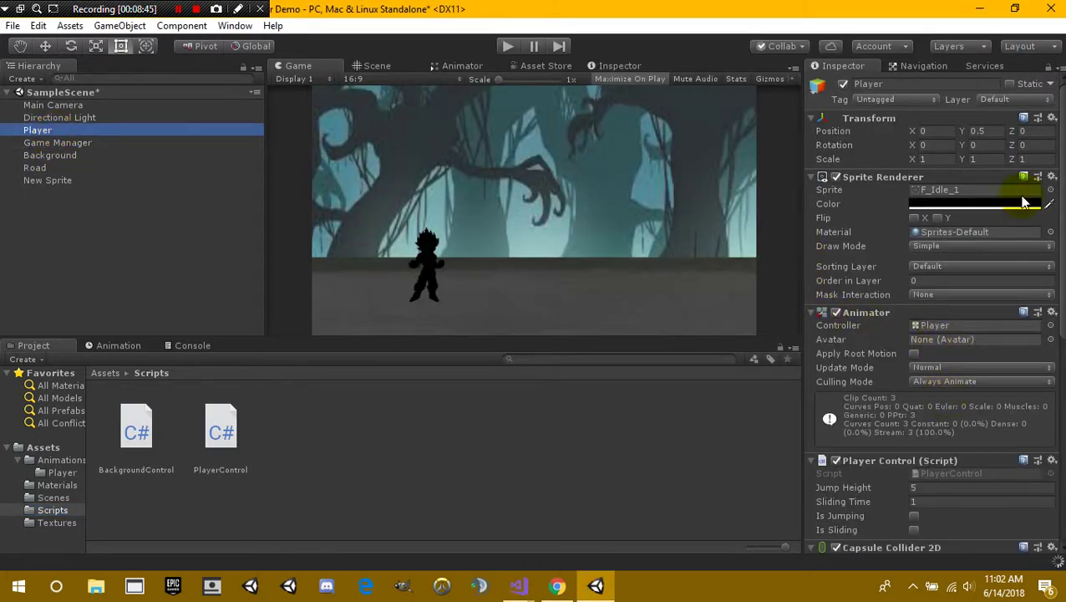
left_click(509, 47)
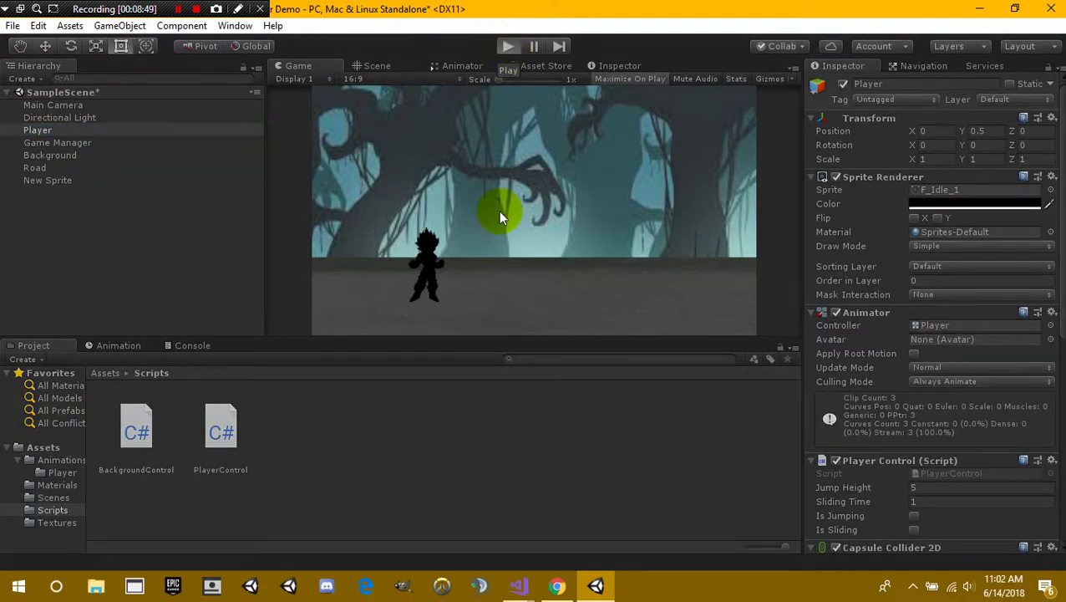
- Alternate Down and Space repeatedly so the character slides and jumps over the scrolling road
key("Down")
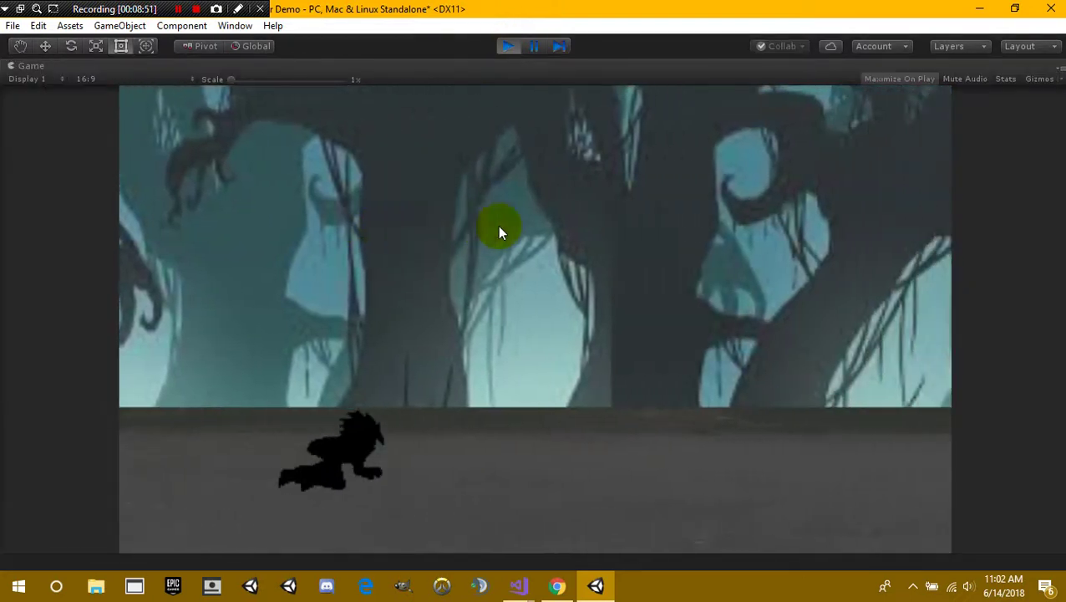
key("space")
key("space")
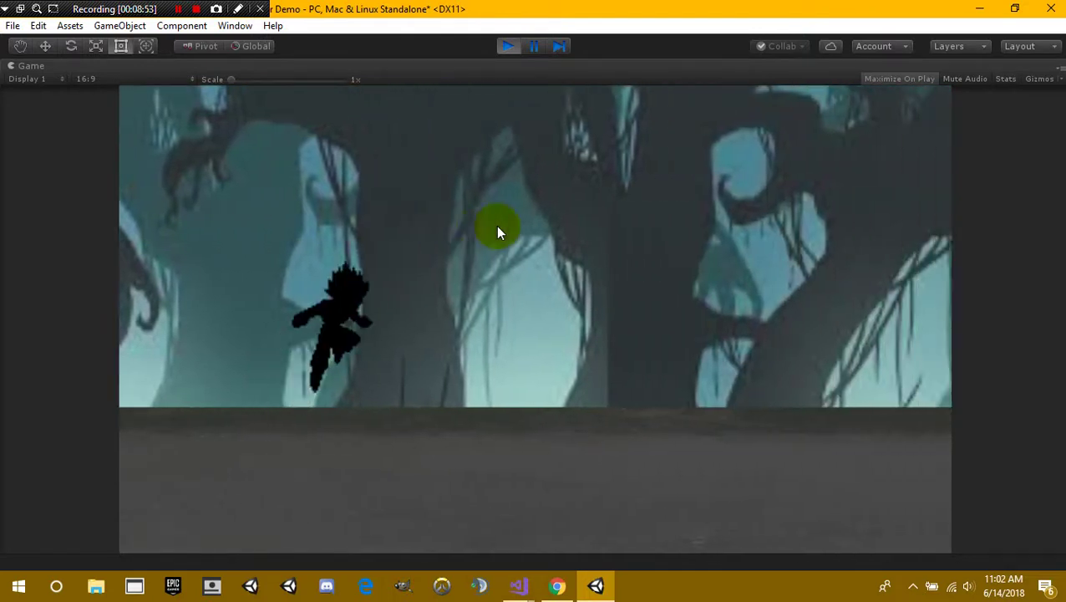
key("Down")
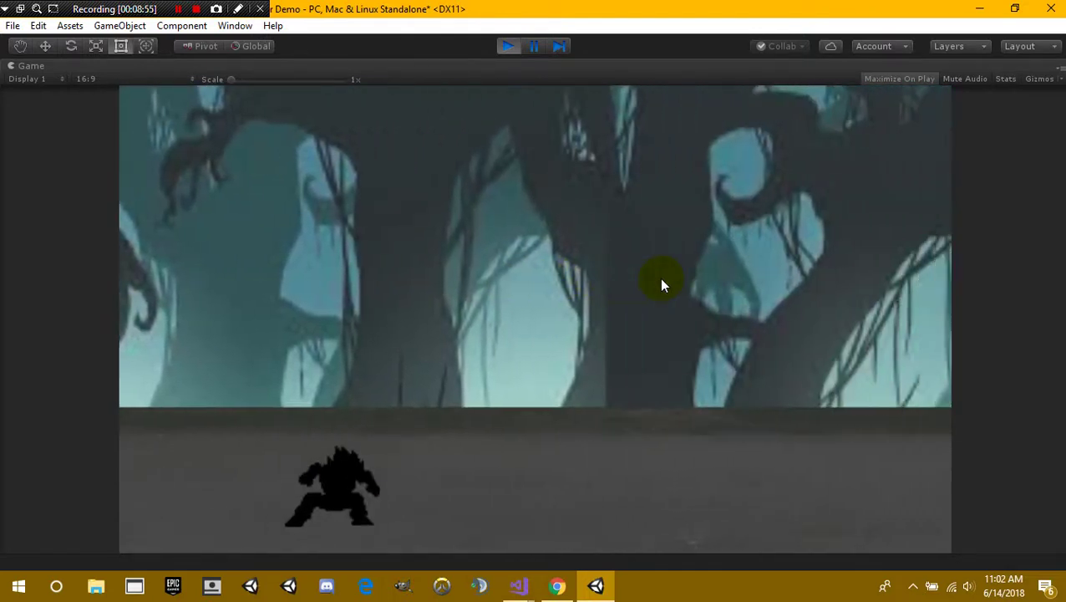
key("space")
key("Down")
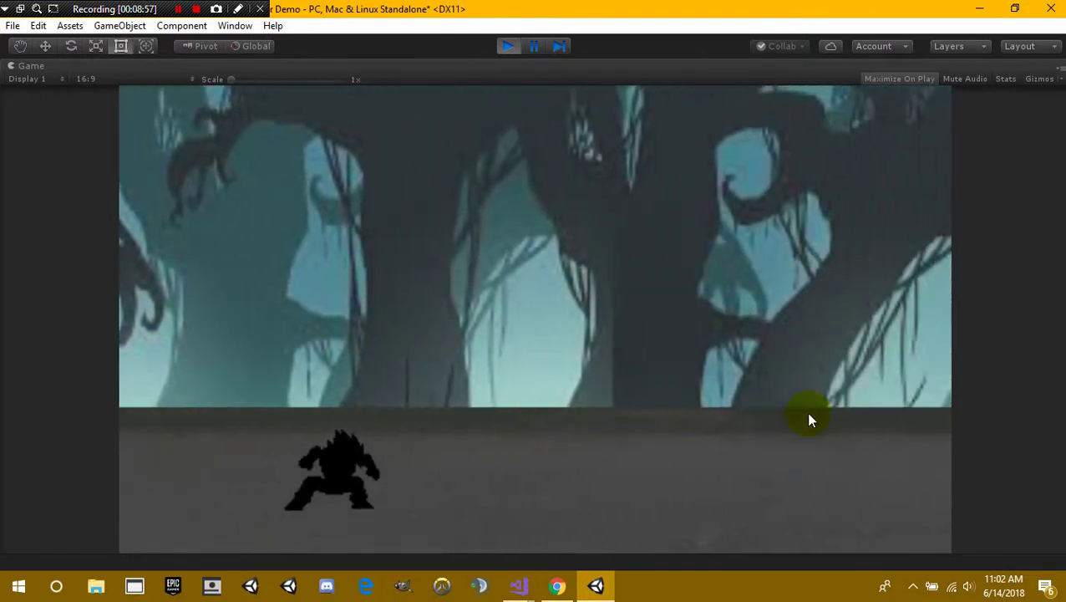
key("space")
key("Down")
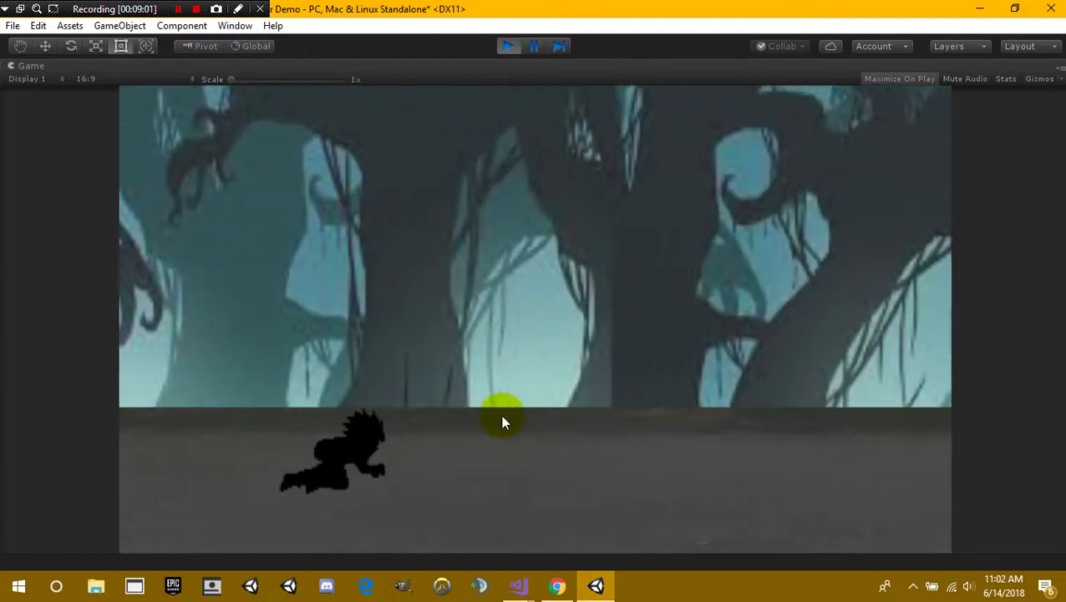
key("space")
key("Down")
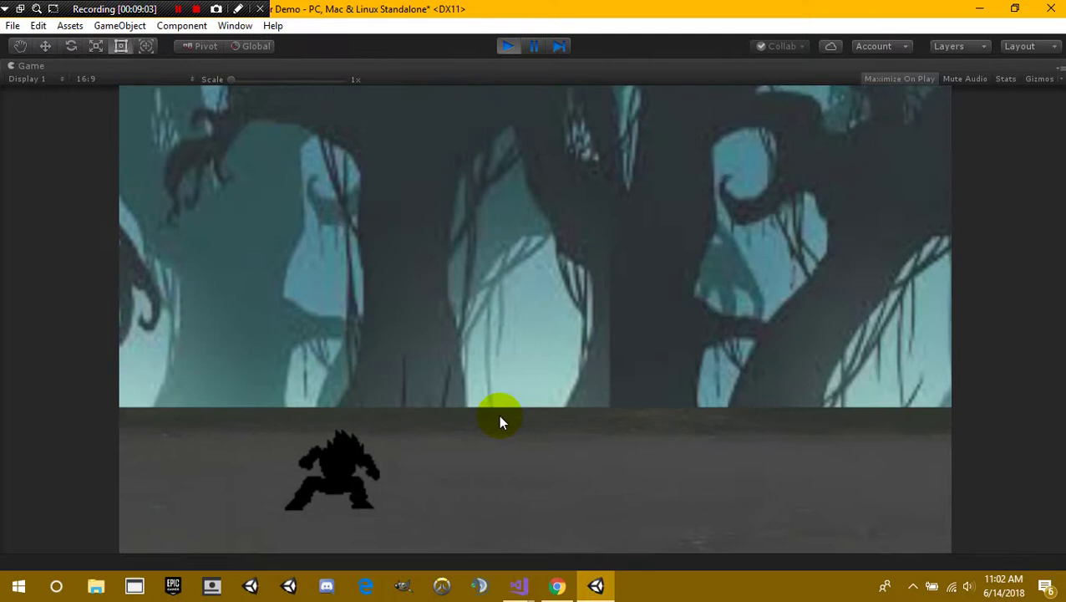
key("space")
key("Down")
key("space")
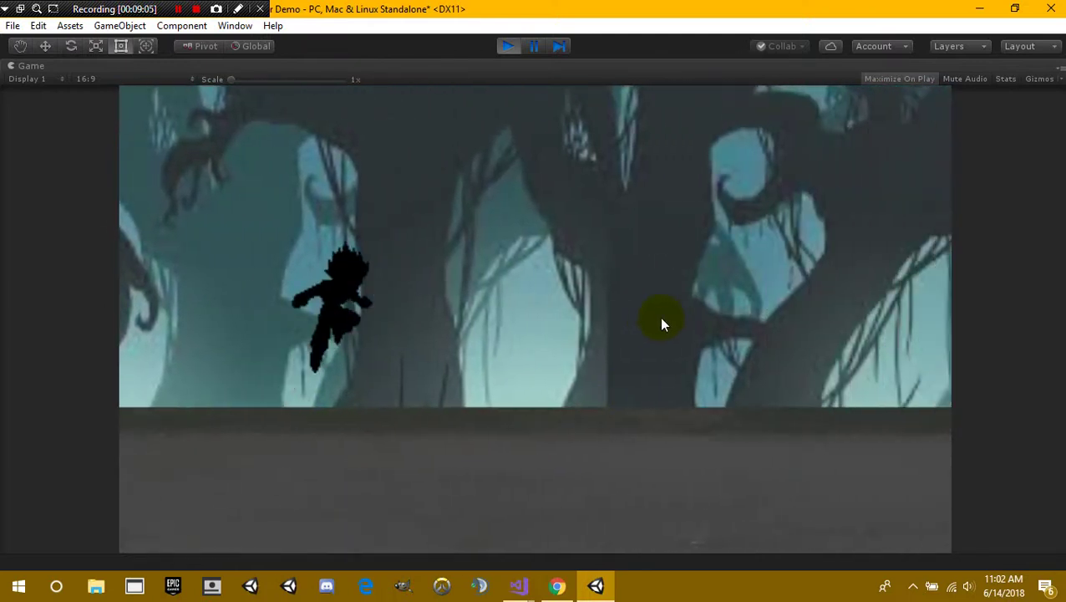
key("Down")
key("space")
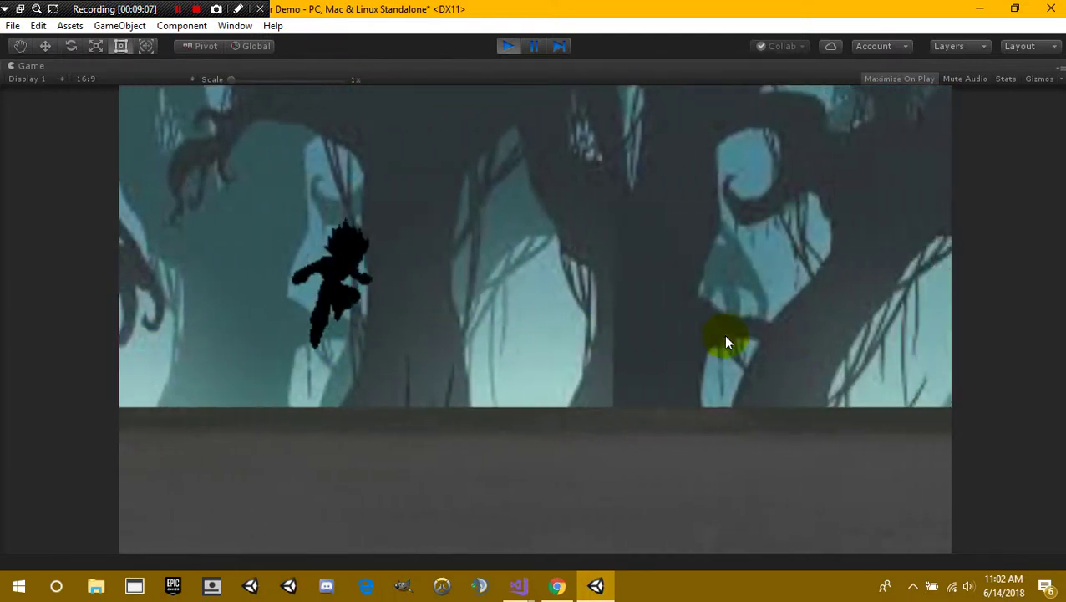
key("Down")
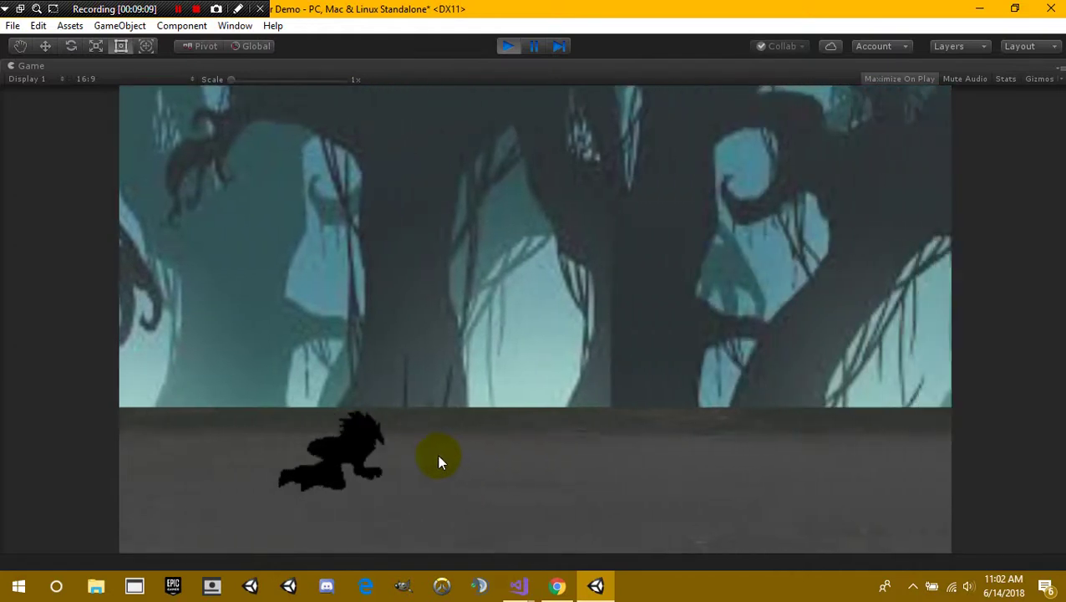
key("space")
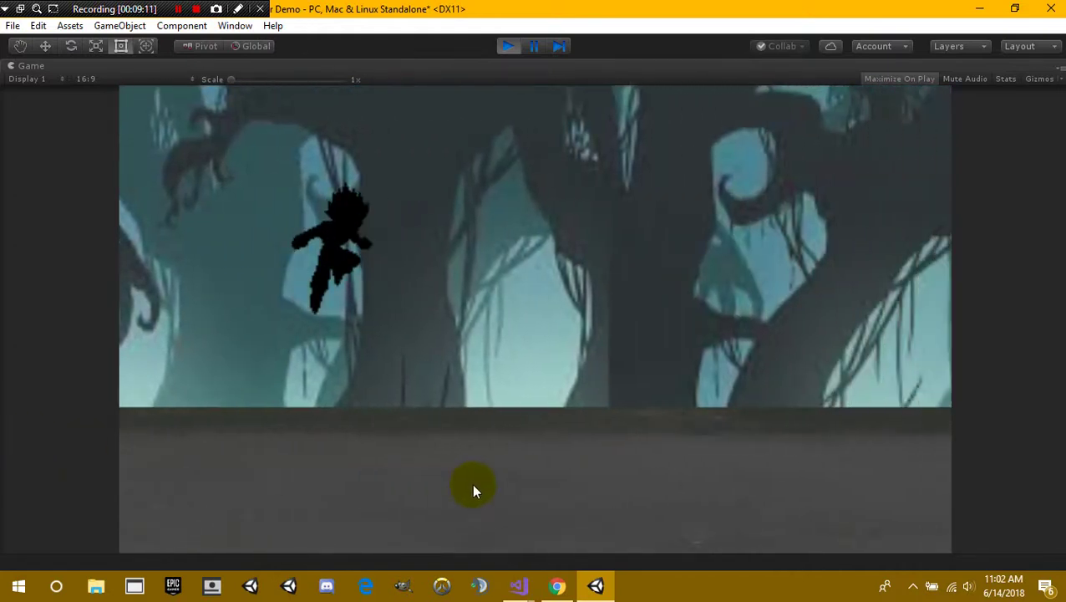
key("Down")
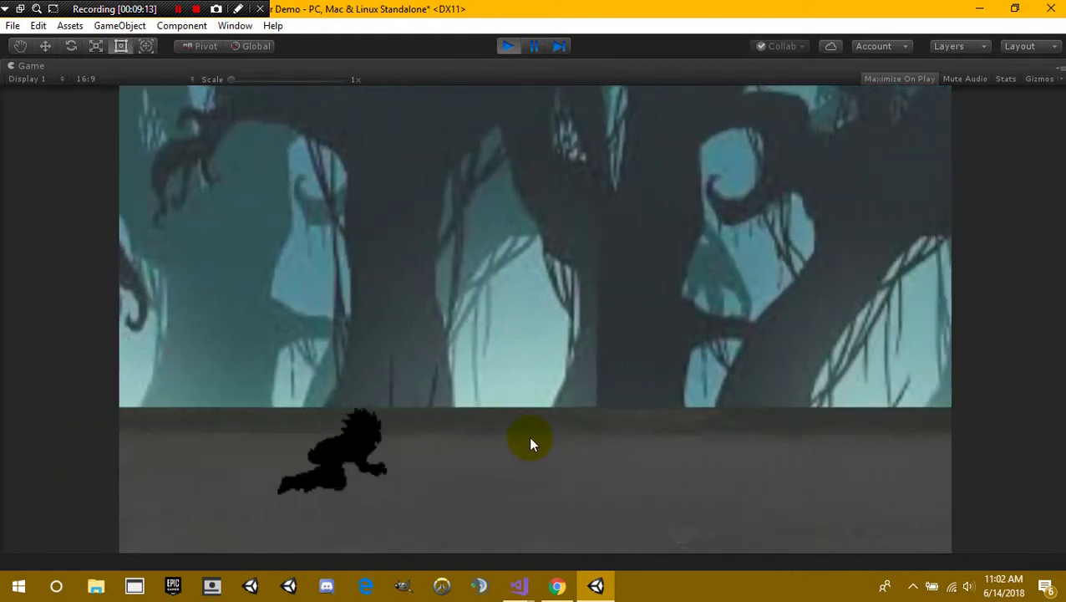
key("space")
key("Down")
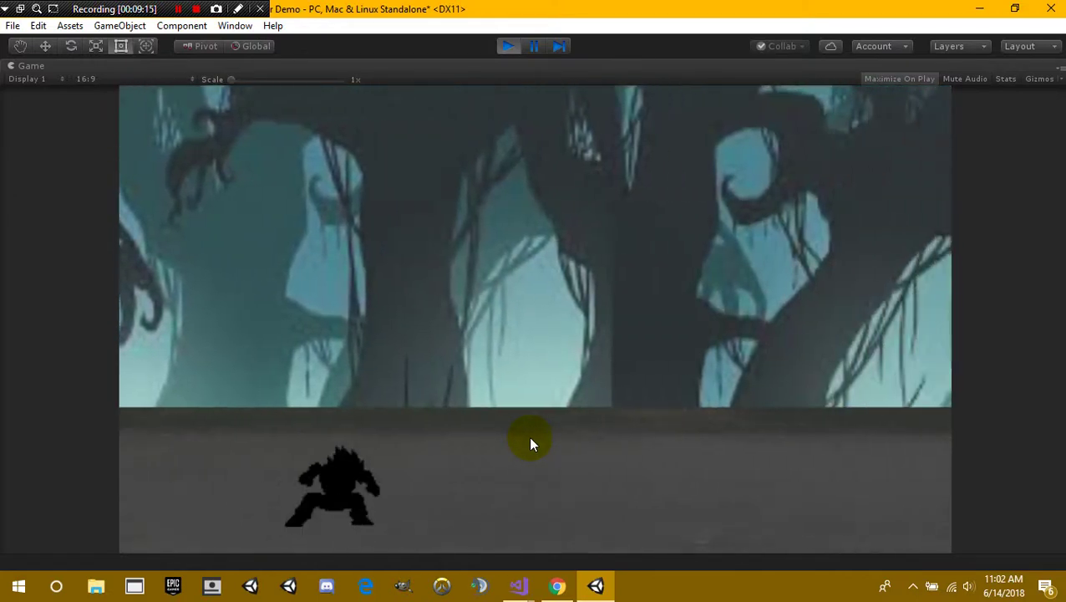
key("space")
key("Down")
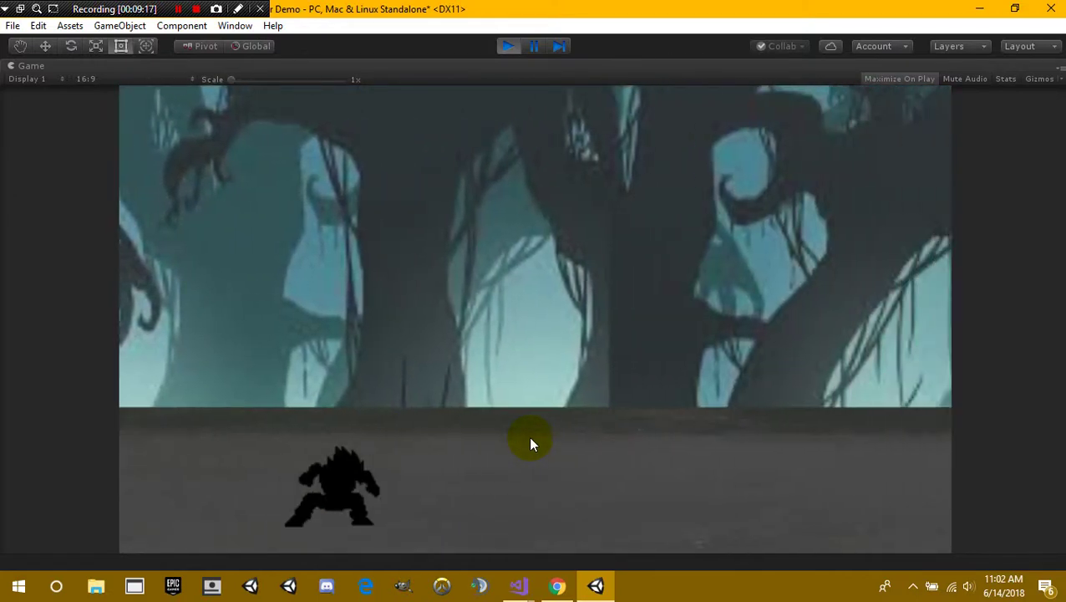
key("Down")
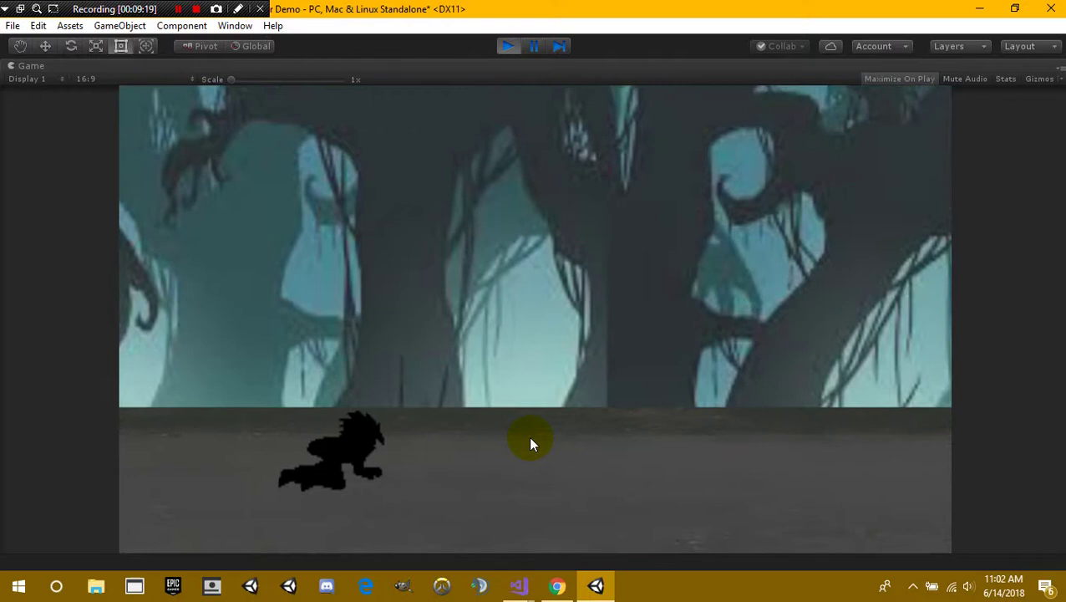
key("space")
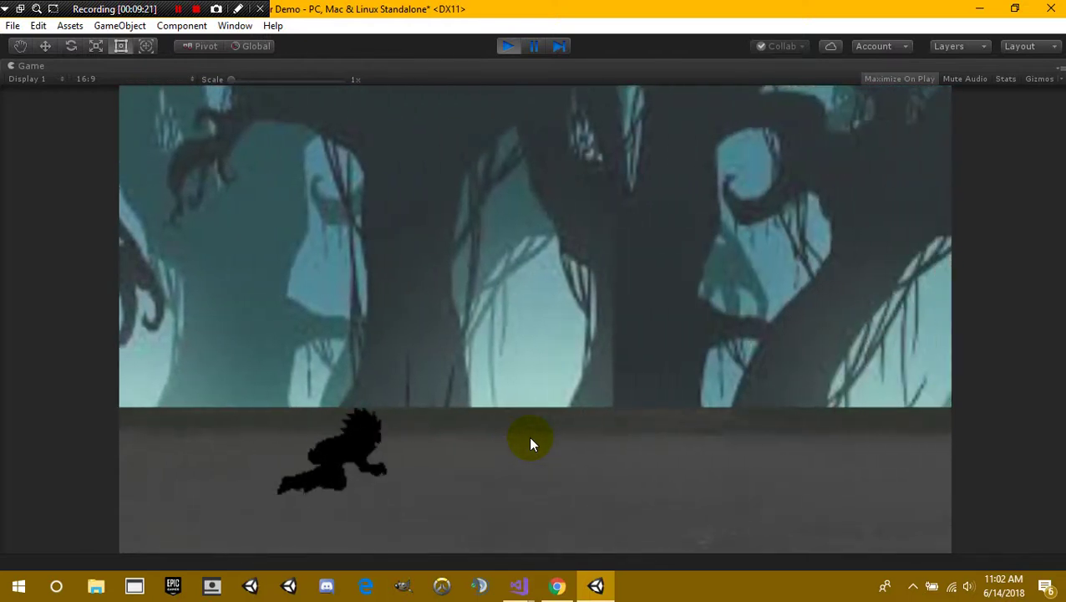